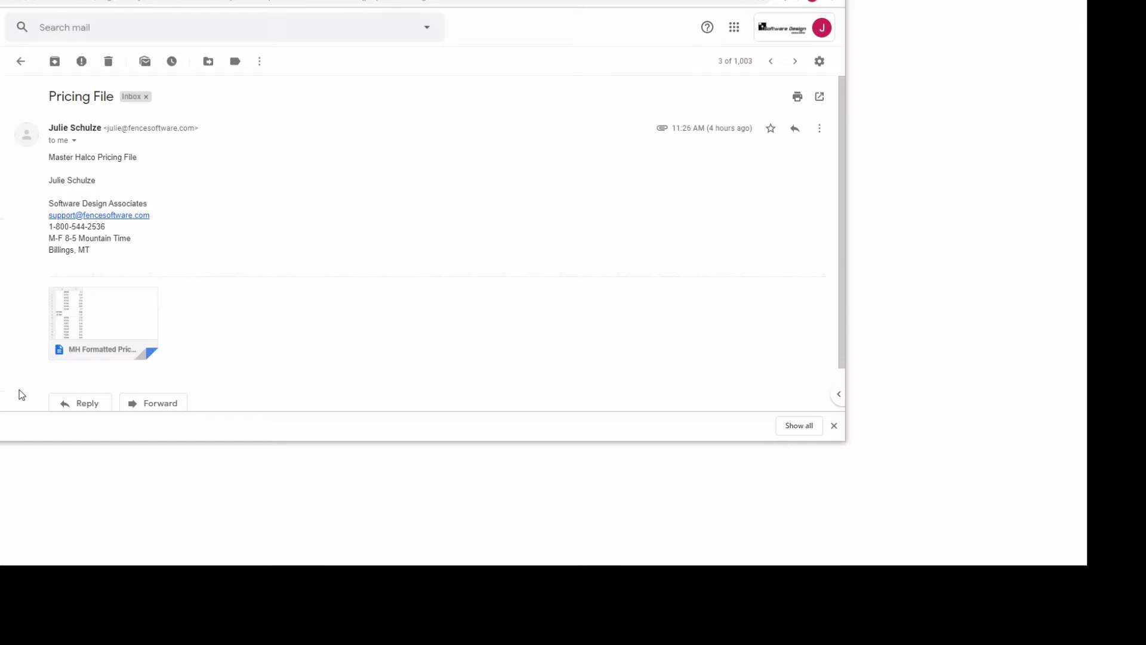
Step: Download MH Formatted Pricing File.csv from the Gmail message and open it in Excel from the download shelf
{"action": "mouse_move", "coordinate": [78, 338]}
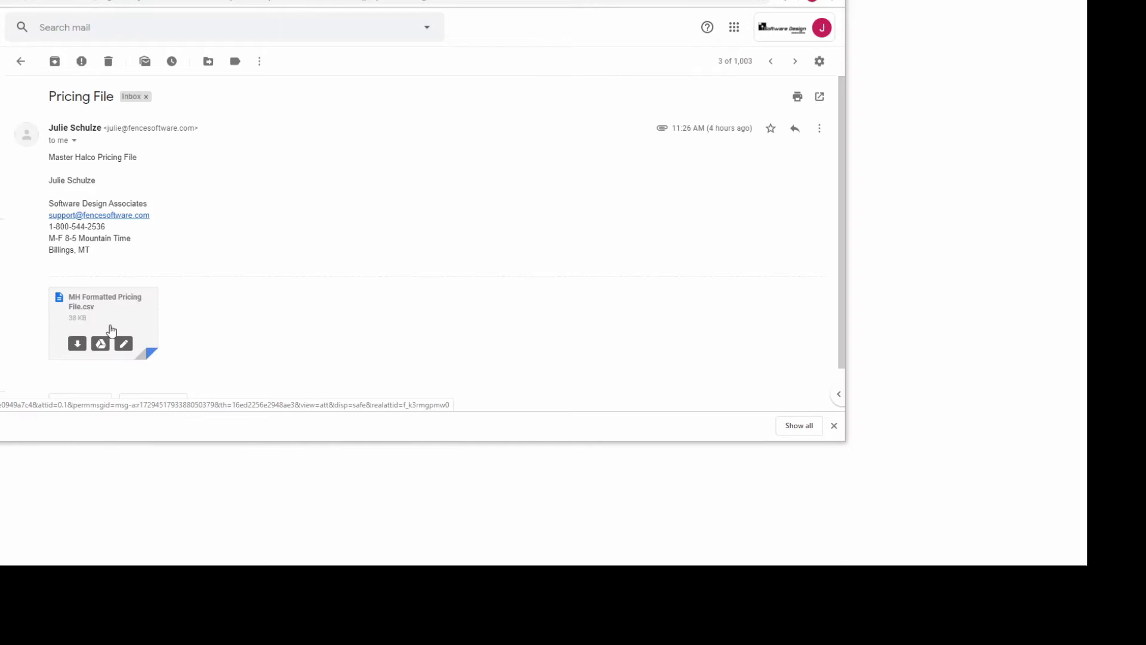
{"action": "left_click", "coordinate": [77, 344]}
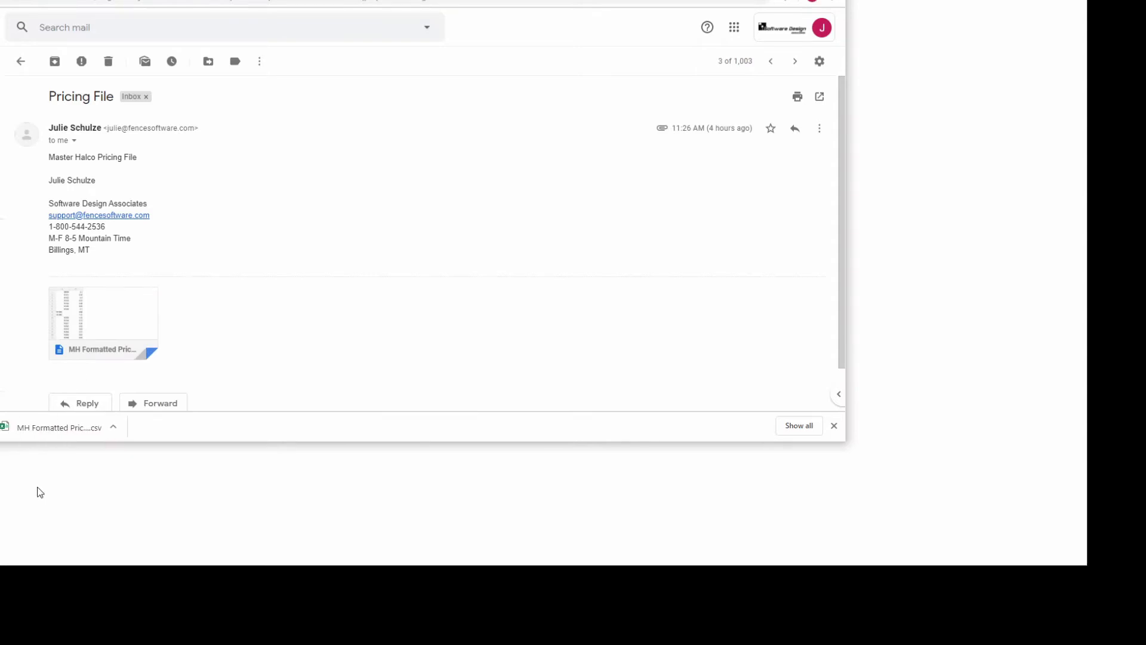
{"action": "left_click", "coordinate": [113, 427]}
{"action": "left_click", "coordinate": [127, 447]}
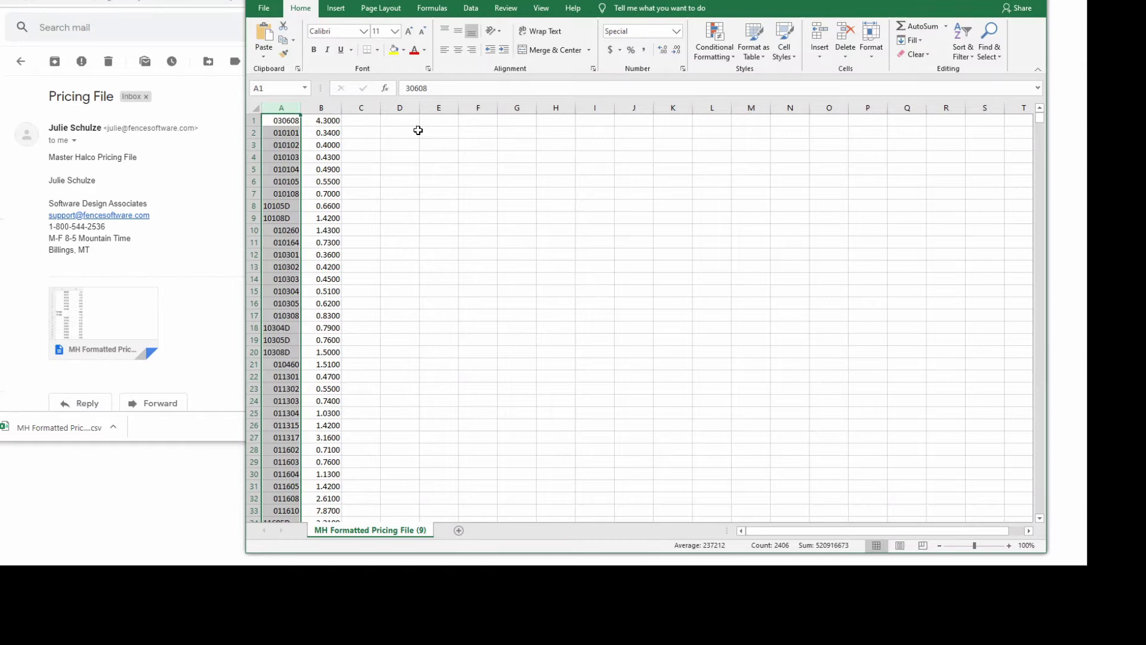
Step: Start a Save As to the Desktop, keeping CSV (Comma delimited) as the file type
{"action": "left_click", "coordinate": [272, 13]}
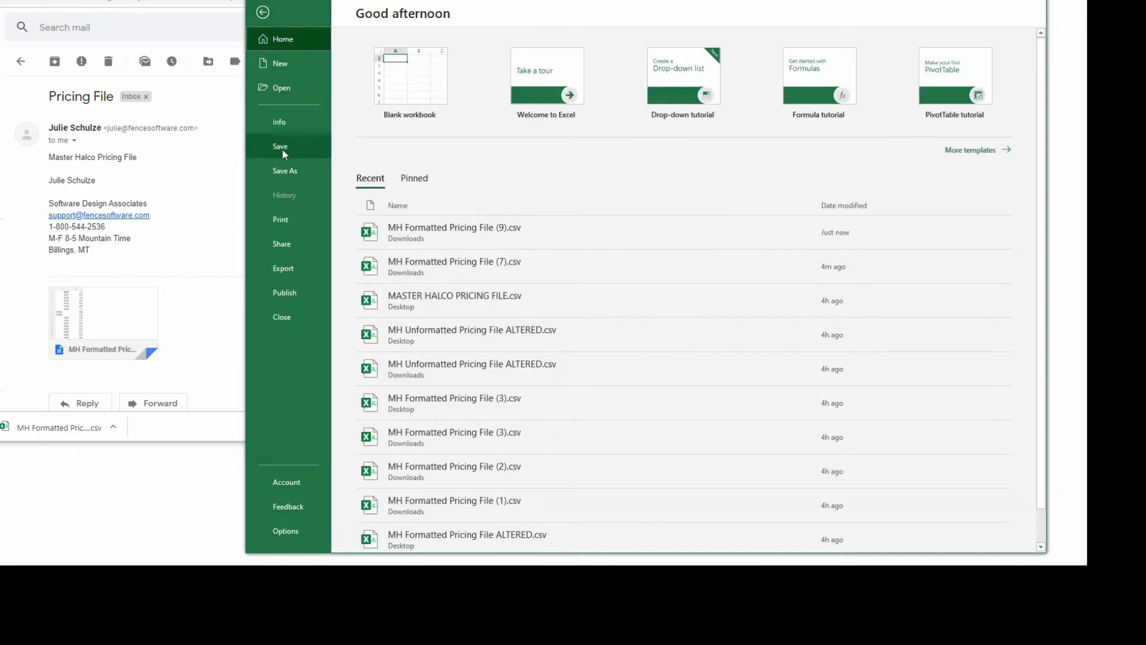
{"action": "left_click", "coordinate": [286, 173]}
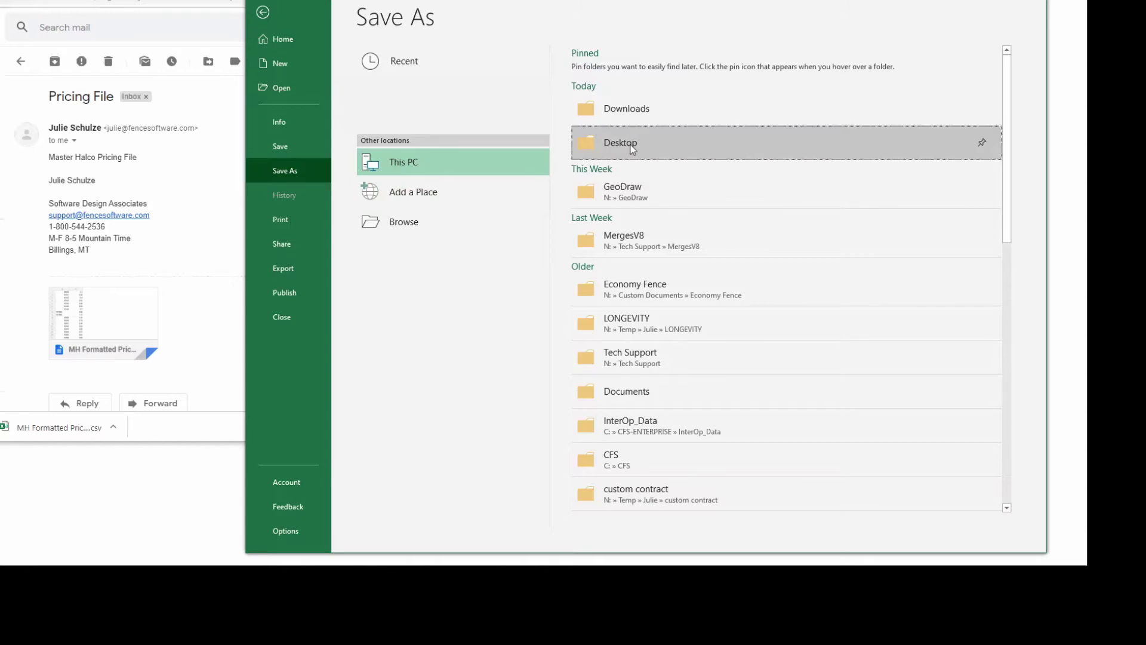
{"action": "left_click", "coordinate": [630, 145]}
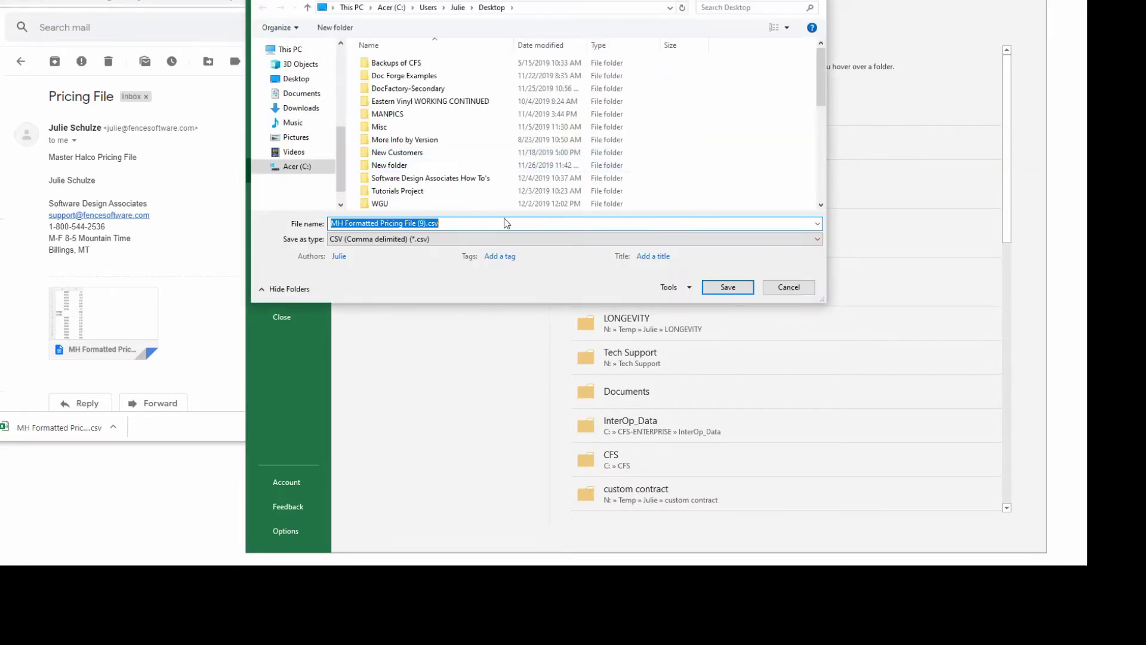
{"action": "left_click", "coordinate": [442, 238]}
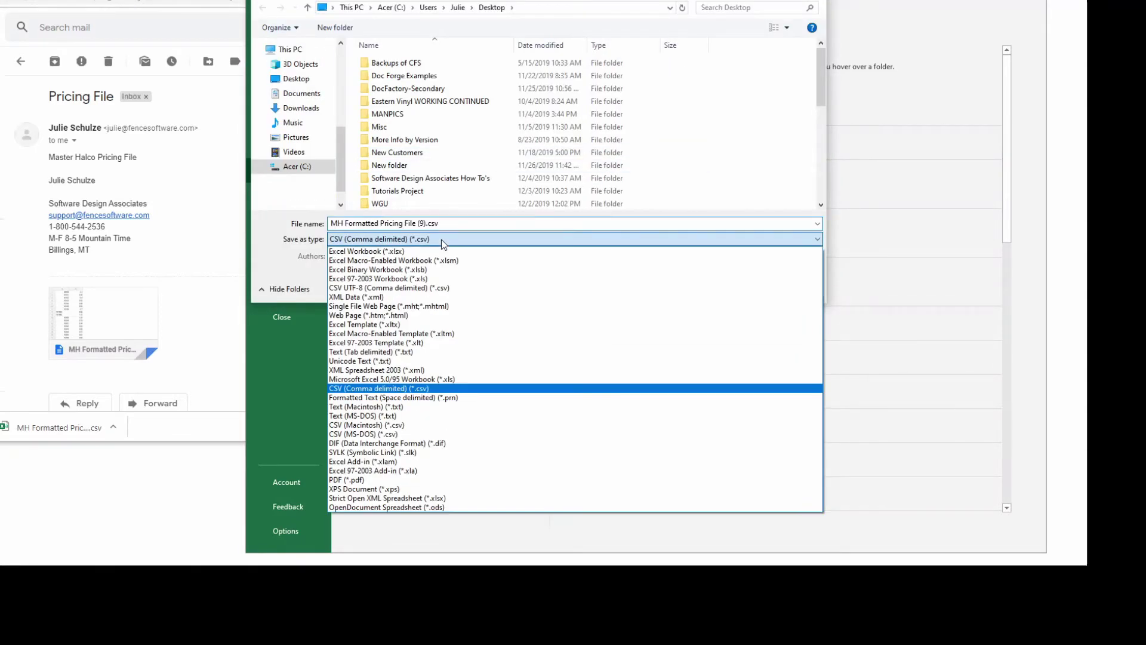
{"action": "left_click", "coordinate": [421, 388]}
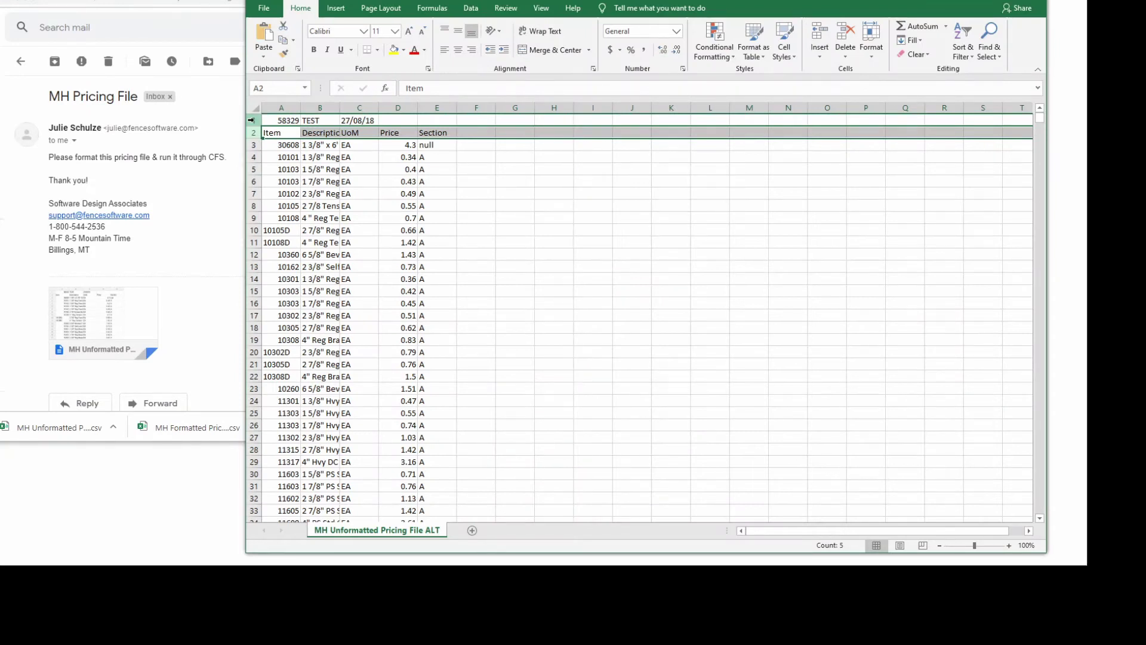
Step: Select row 1 (58329) and then columns A through E of the pricing sheet
{"action": "left_click", "coordinate": [251, 120]}
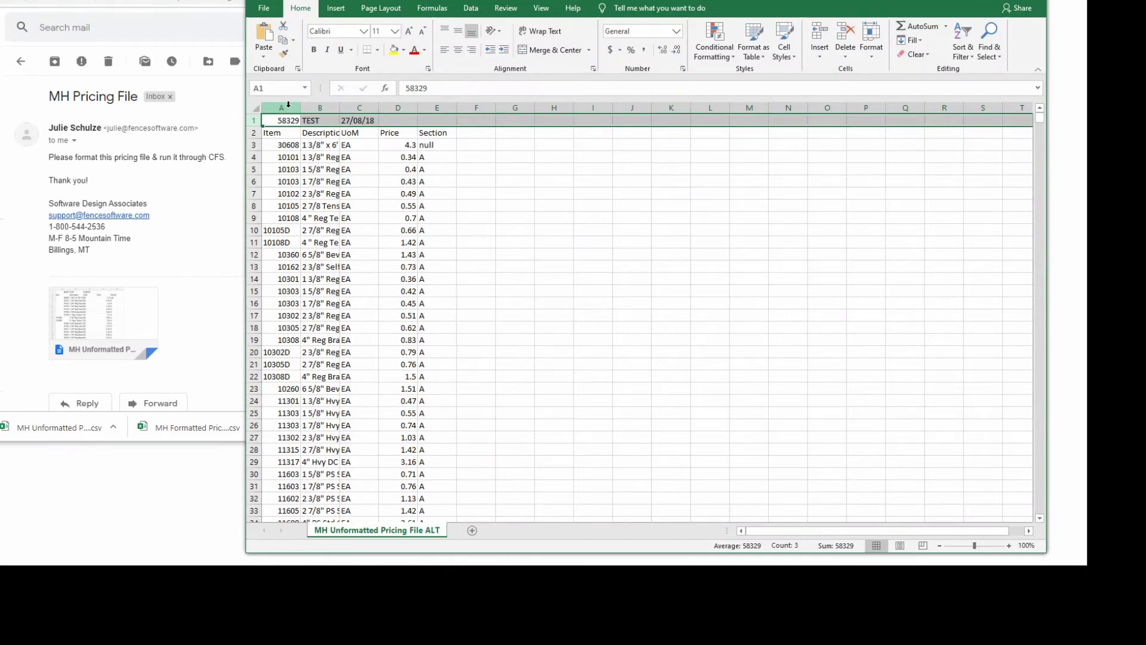
{"action": "left_click", "coordinate": [288, 107]}
{"action": "left_click", "coordinate": [323, 107]}
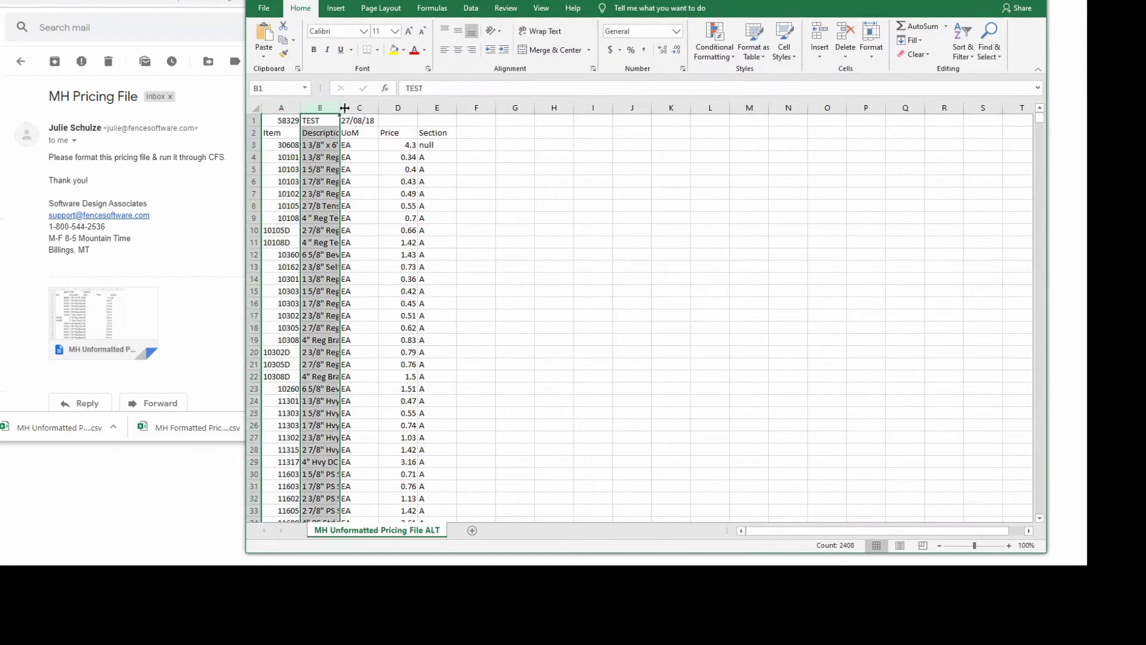
{"action": "left_click", "coordinate": [365, 107]}
{"action": "left_click", "coordinate": [398, 107]}
{"action": "left_click", "coordinate": [437, 107]}
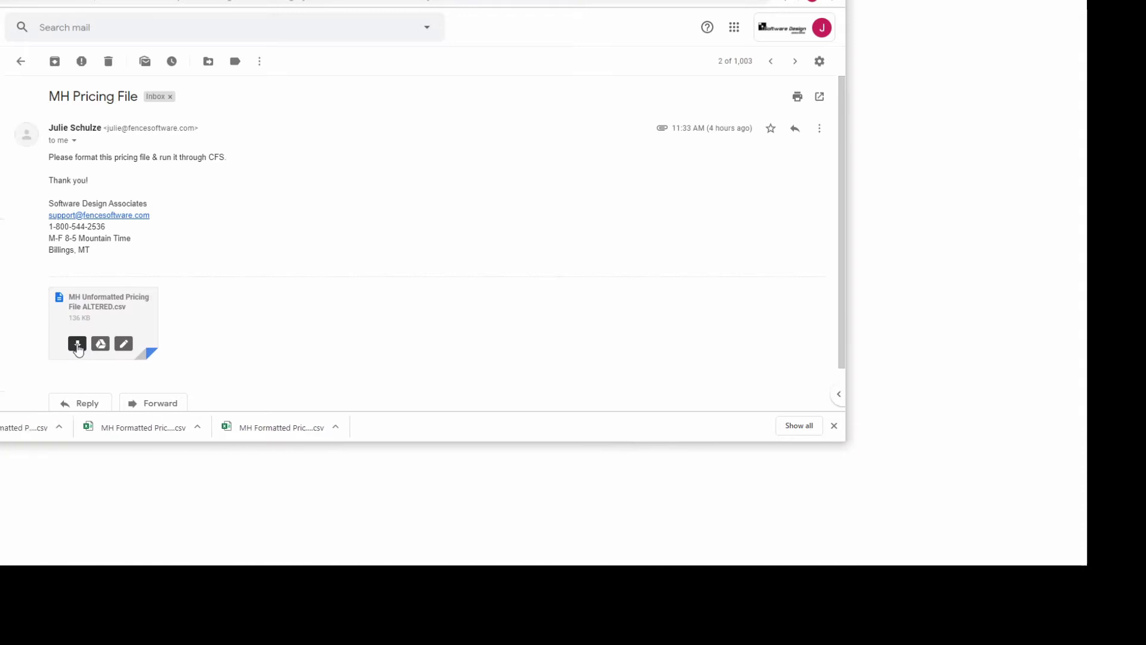
Step: Open the downloaded MH Unformatted Pricing File ALTERED.csv in Excel and save a copy to the Desktop
{"action": "left_click", "coordinate": [113, 428]}
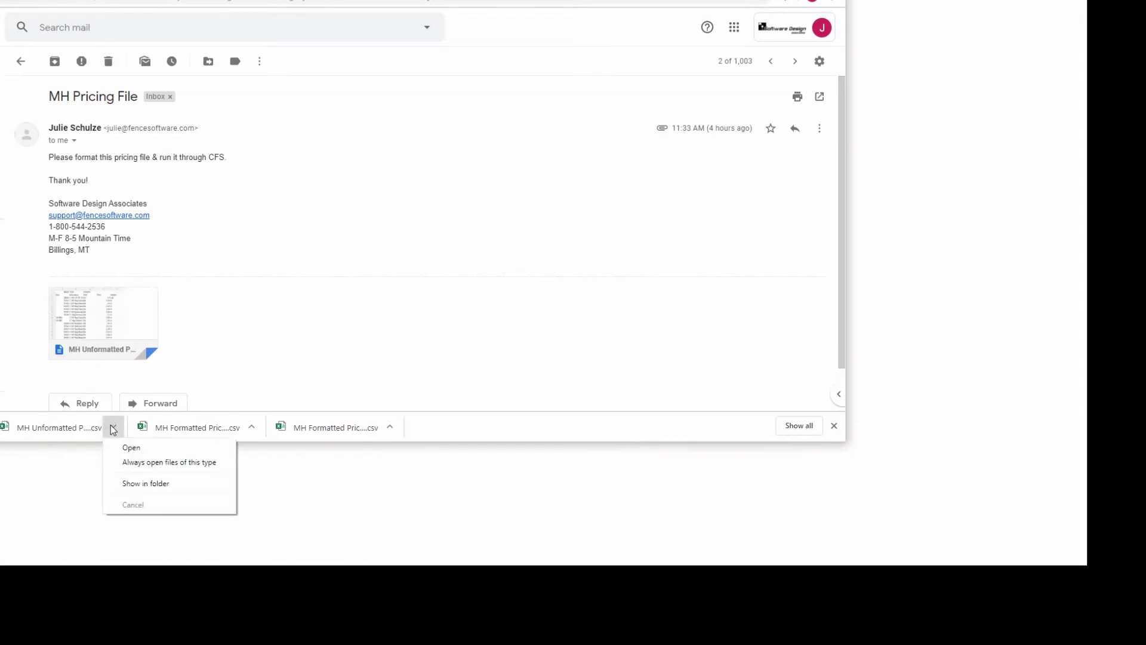
{"action": "left_click", "coordinate": [124, 448]}
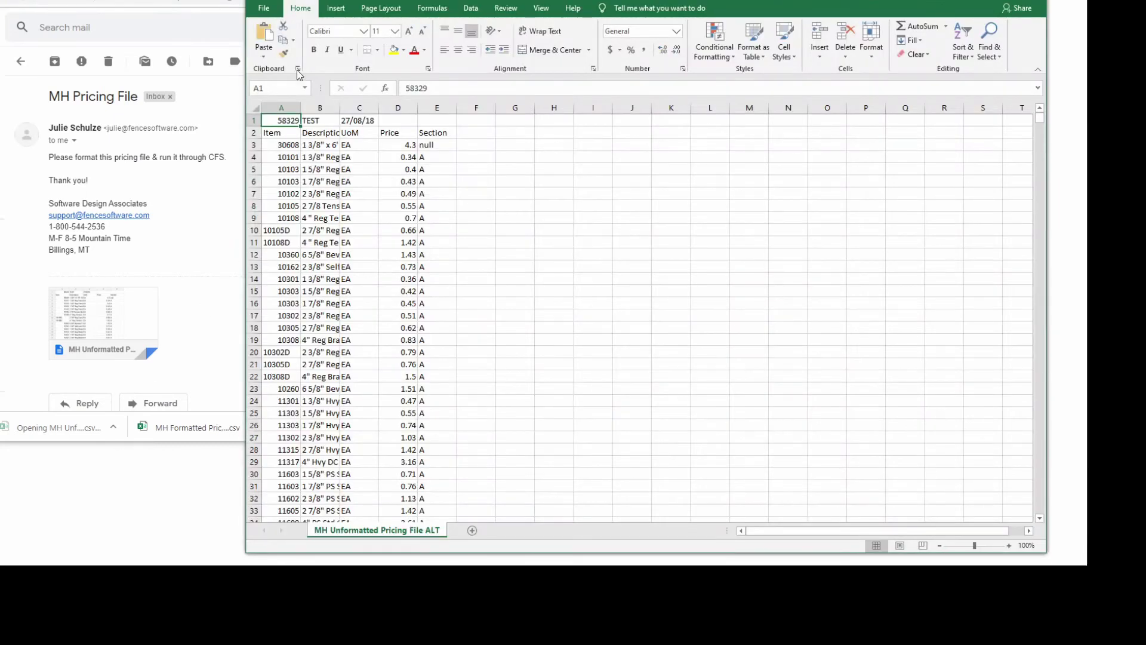
{"action": "left_click", "coordinate": [263, 8]}
{"action": "left_click", "coordinate": [293, 172]}
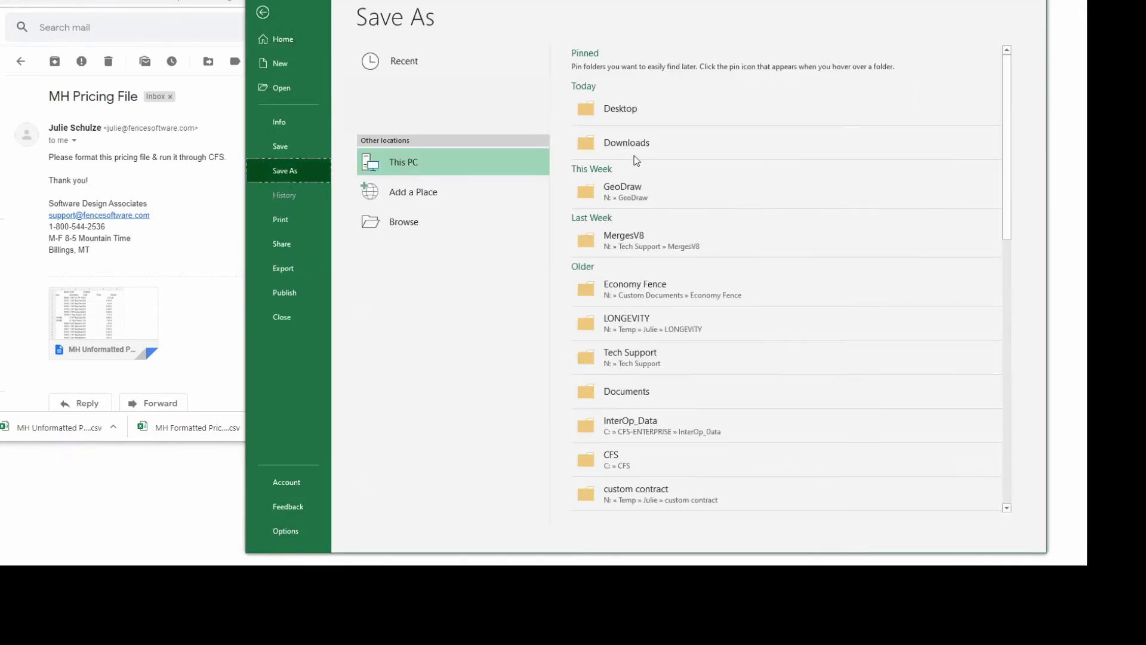
{"action": "left_click", "coordinate": [655, 112]}
{"action": "left_click", "coordinate": [728, 287]}
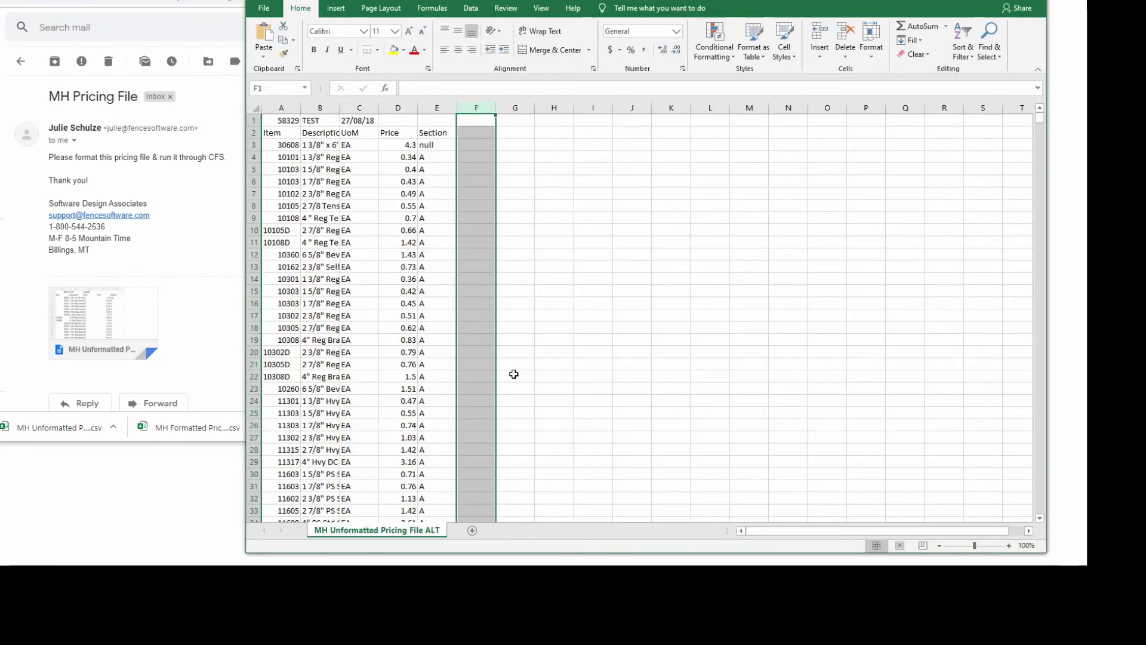
Step: Delete the Description, UoM and Section columns
{"action": "left_click", "coordinate": [308, 108]}
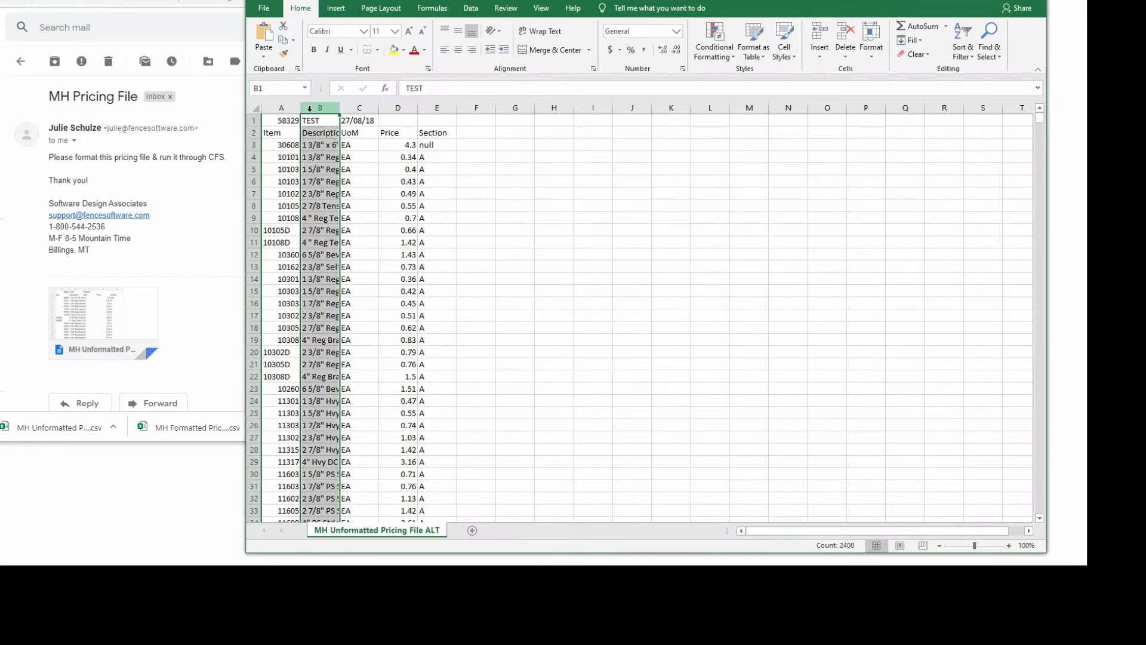
{"action": "right_click", "coordinate": [310, 110]}
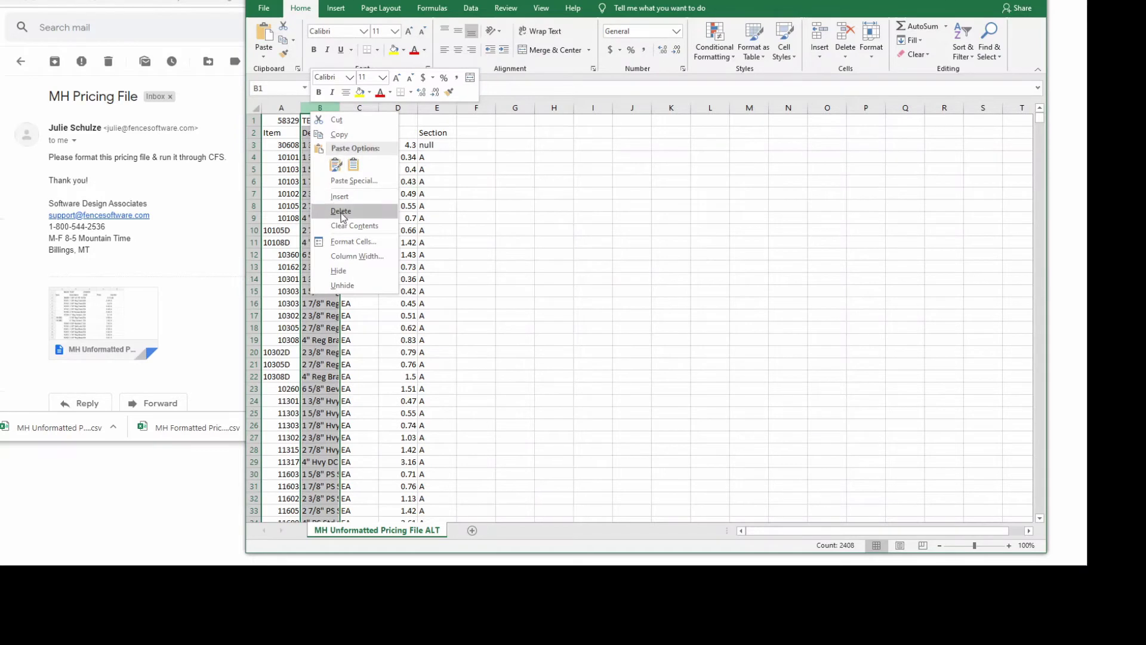
{"action": "left_click", "coordinate": [341, 211]}
{"action": "right_click", "coordinate": [322, 111]}
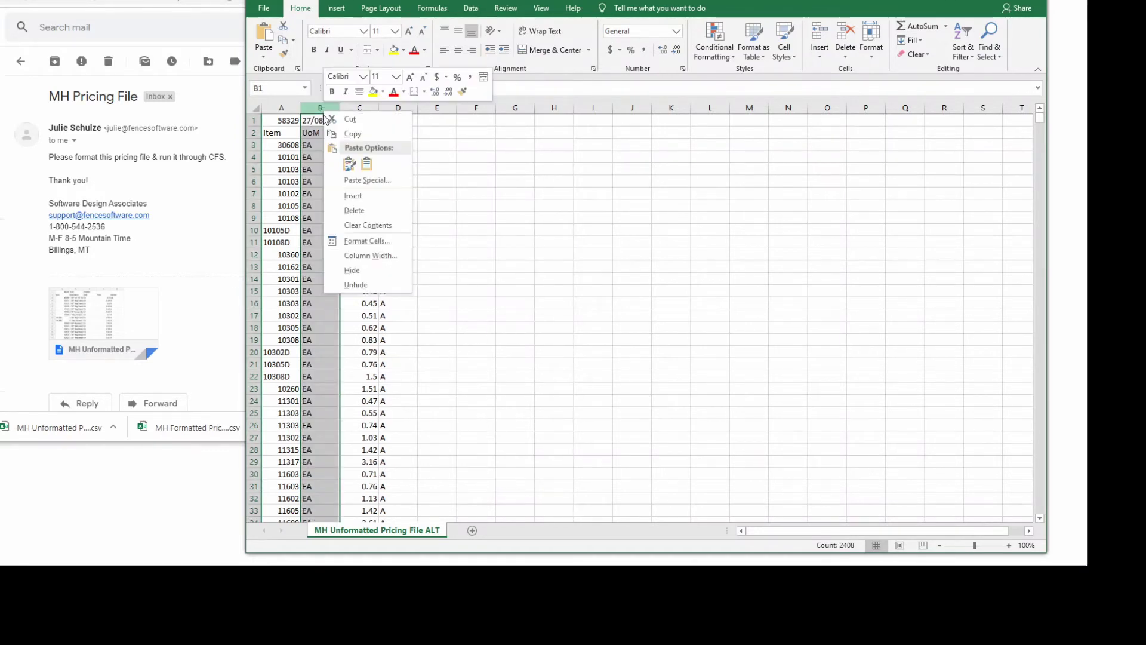
{"action": "left_click", "coordinate": [349, 212]}
{"action": "left_click", "coordinate": [360, 108]}
{"action": "right_click", "coordinate": [361, 110]}
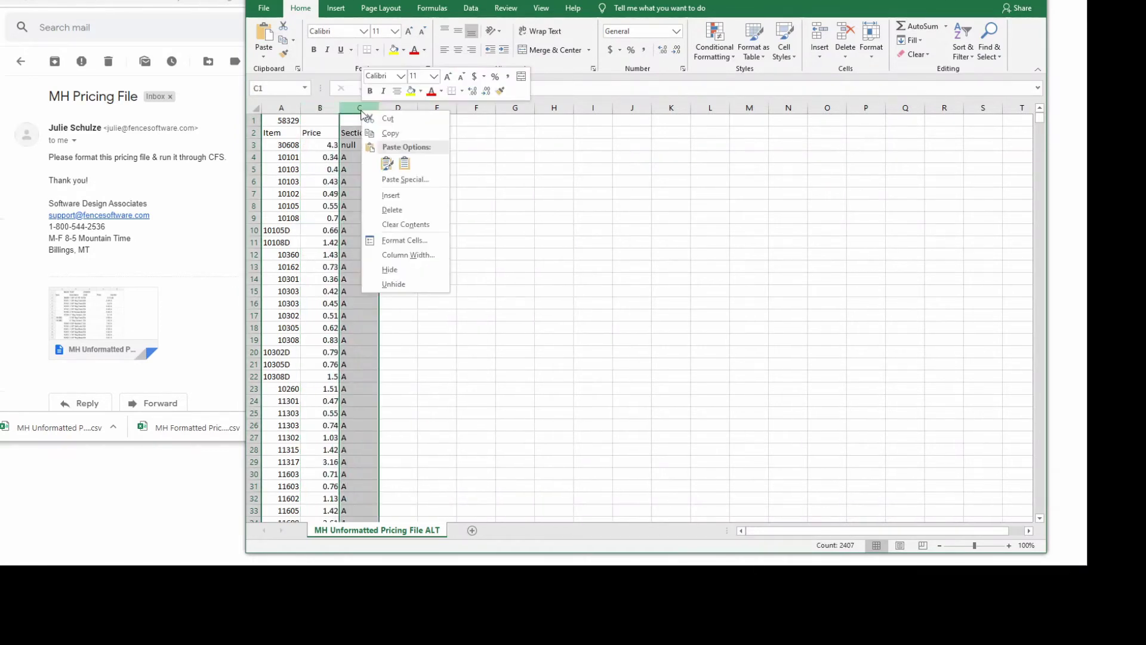
{"action": "left_click", "coordinate": [377, 210]}
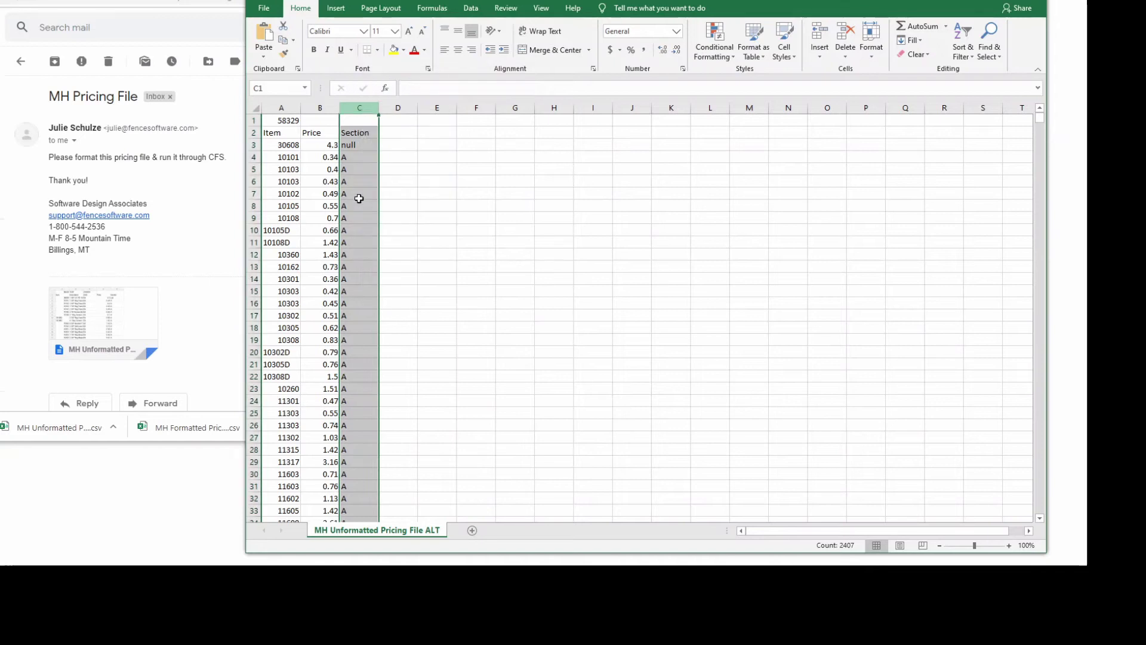
Step: Delete the 58329 row and the Item/Price header row
{"action": "left_click", "coordinate": [249, 120]}
{"action": "right_click", "coordinate": [250, 120]}
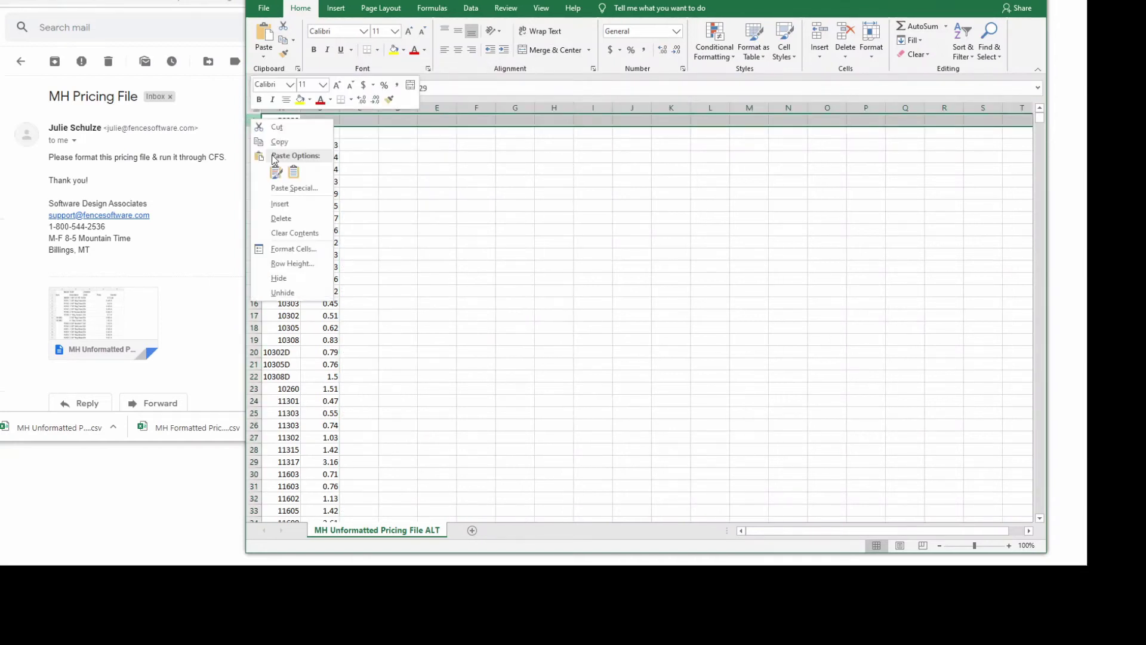
{"action": "left_click", "coordinate": [280, 216]}
{"action": "right_click", "coordinate": [255, 120]}
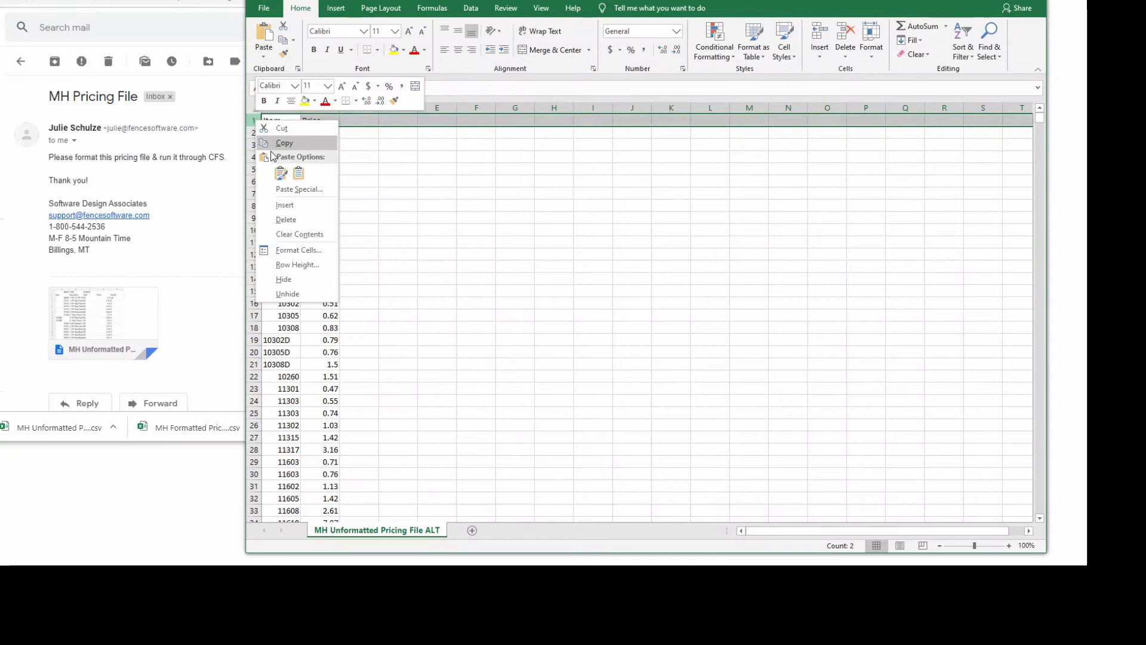
{"action": "left_click", "coordinate": [287, 220]}
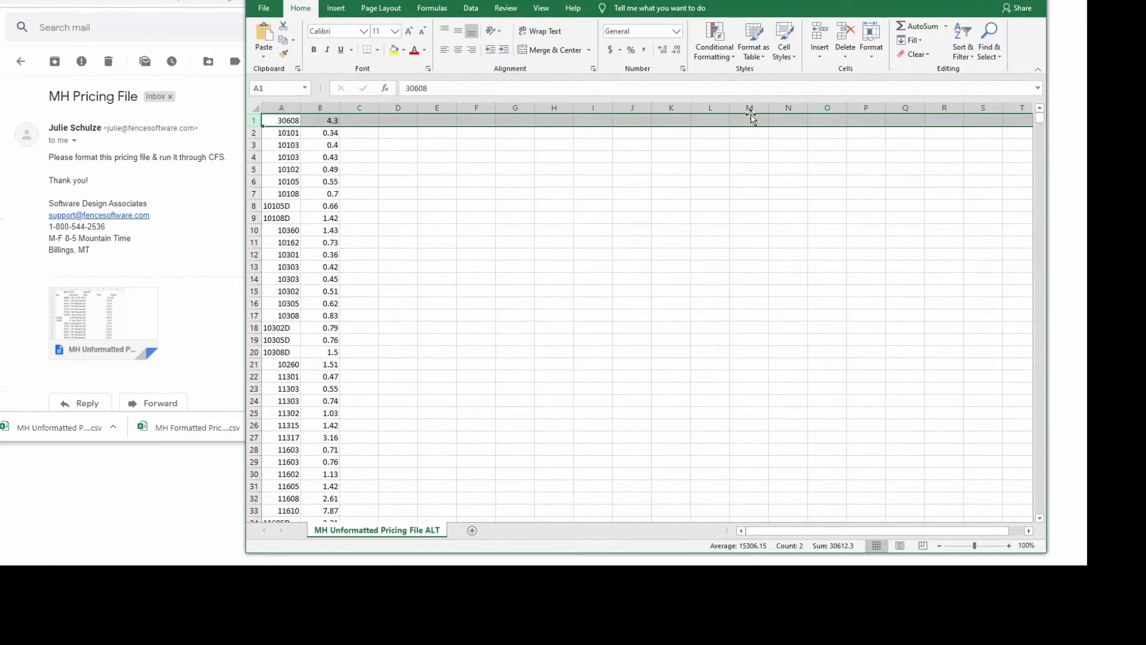
{"action": "left_click", "coordinate": [277, 108]}
{"action": "left_click_drag", "start_coordinate": [277, 108], "coordinate": [320, 108]}
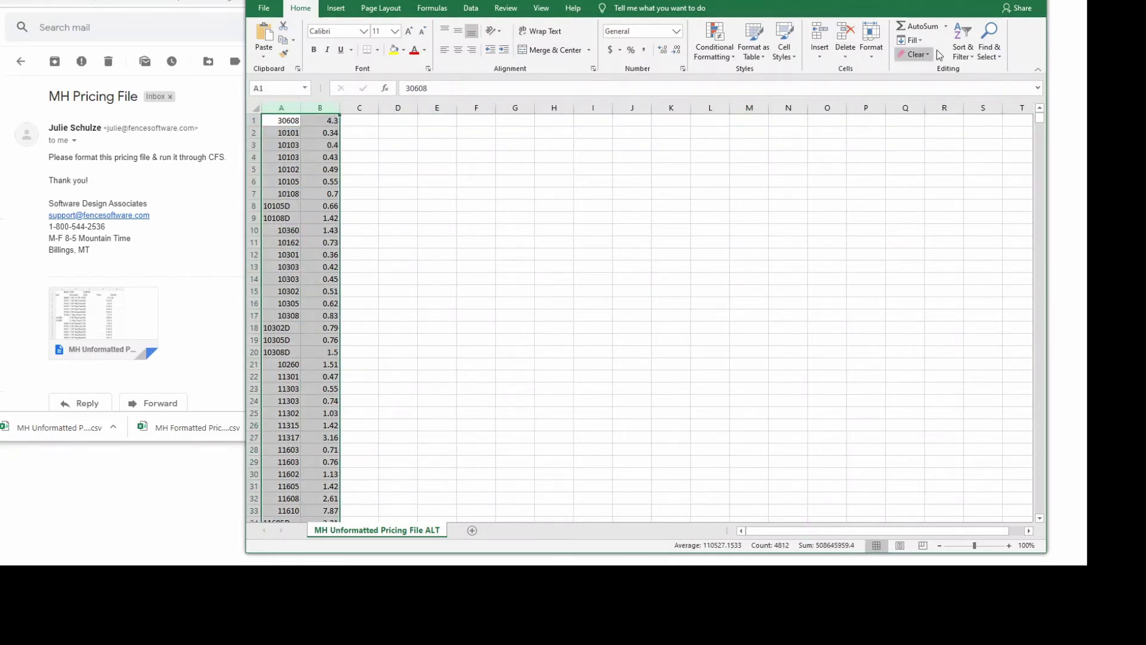
{"action": "left_click", "coordinate": [992, 51]}
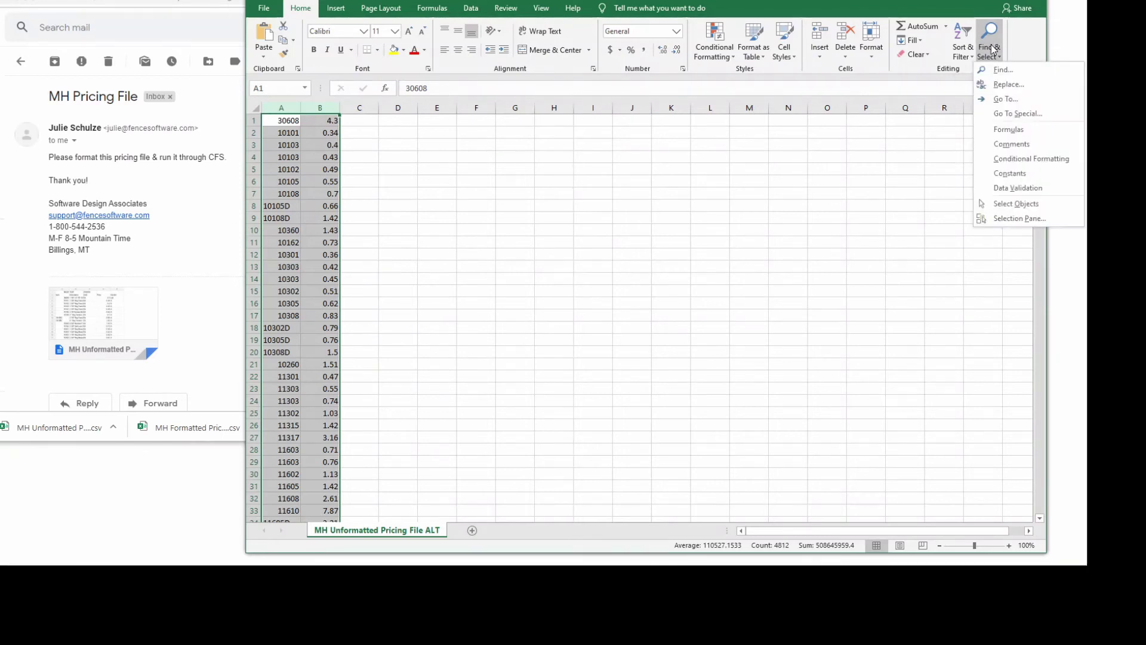
{"action": "left_click", "coordinate": [999, 85]}
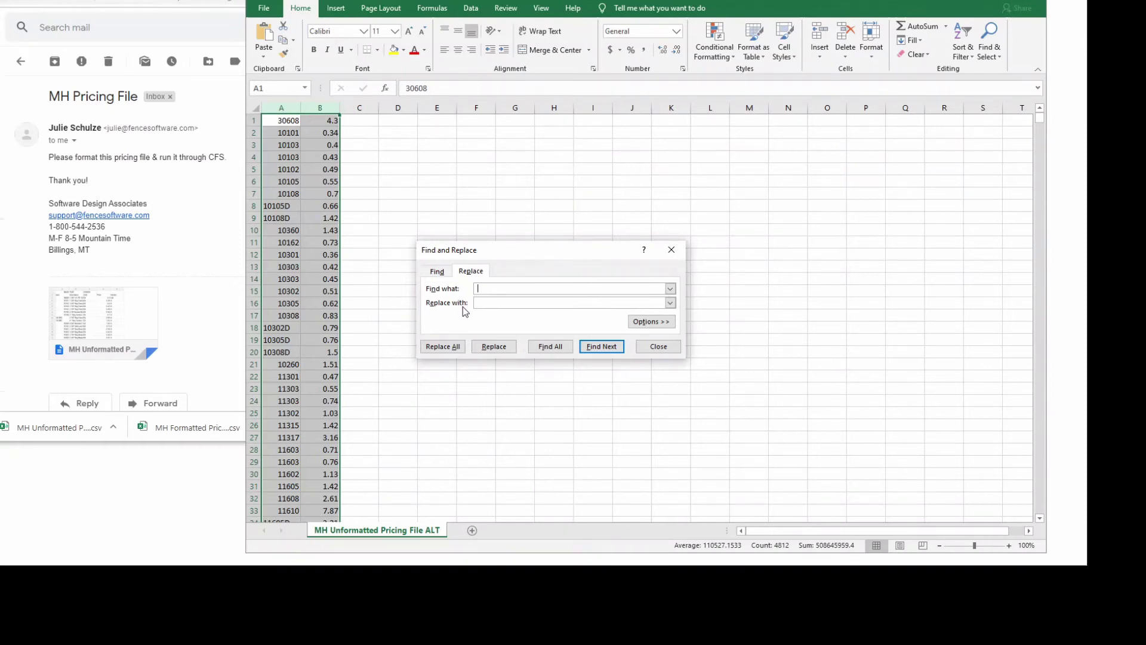
{"action": "left_click", "coordinate": [446, 347]}
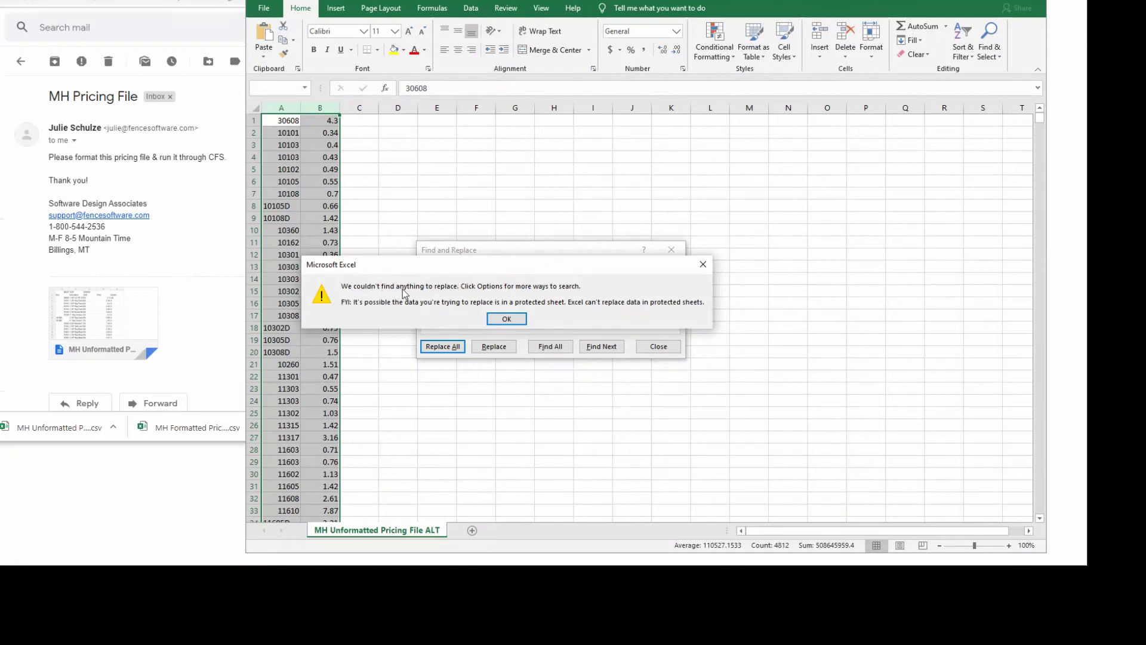
{"action": "left_click", "coordinate": [504, 319]}
{"action": "left_click", "coordinate": [667, 350]}
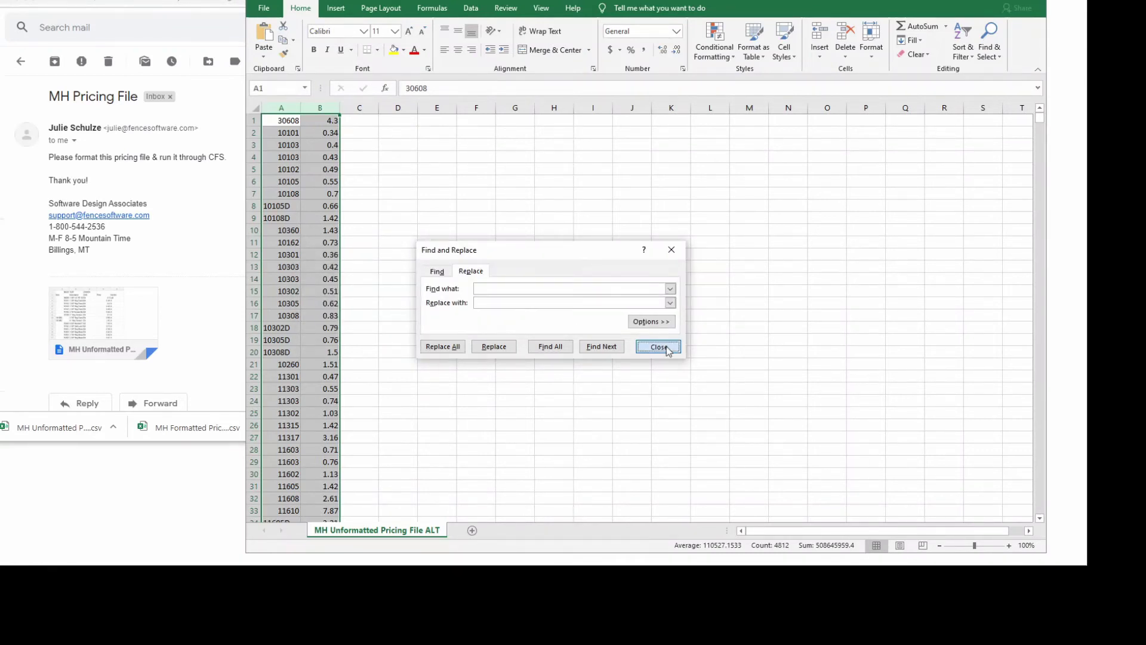
Step: Format column B as Number with 4 decimal places, so prices read like 4.3000
{"action": "left_click", "coordinate": [323, 108]}
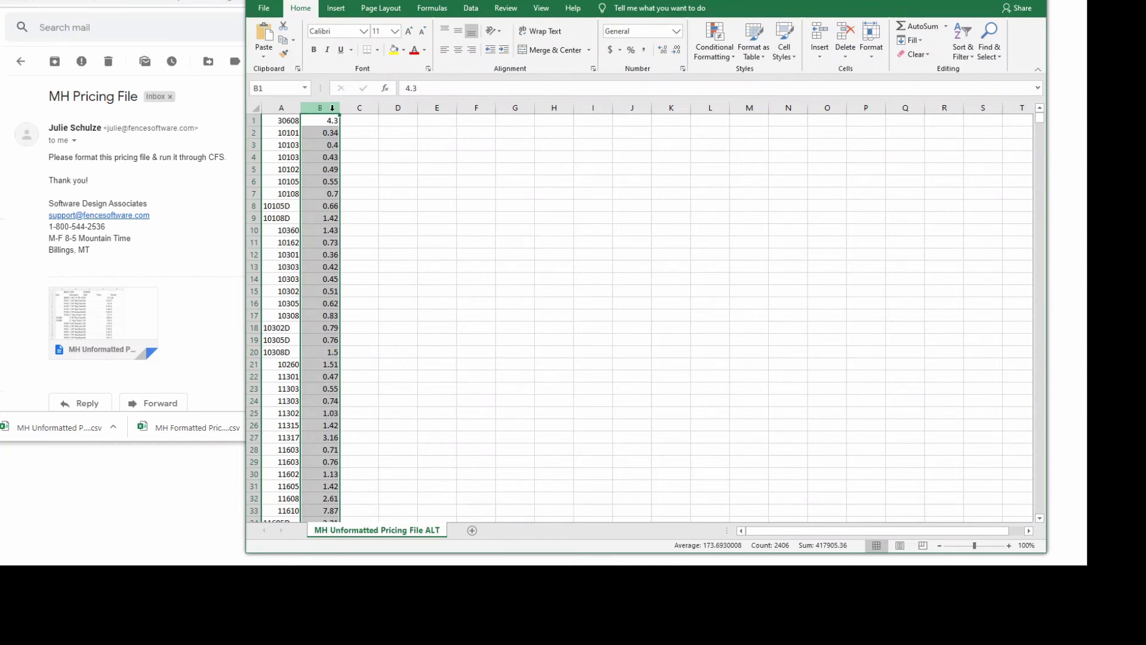
{"action": "left_click", "coordinate": [350, 118]}
{"action": "left_click", "coordinate": [316, 106]}
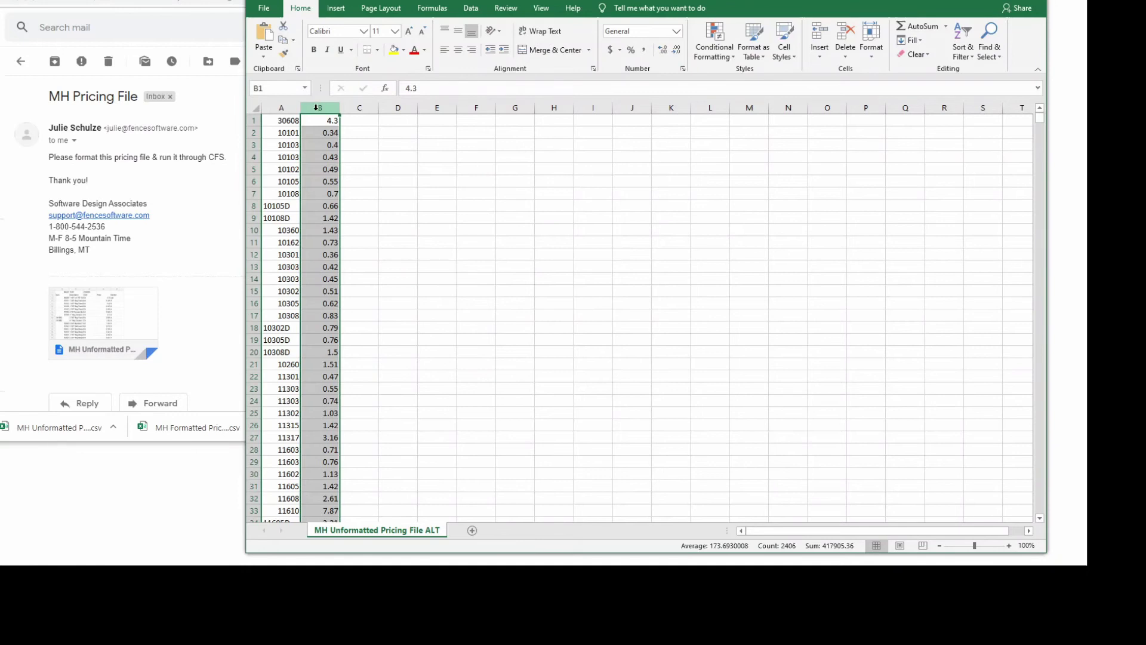
{"action": "right_click", "coordinate": [316, 107]}
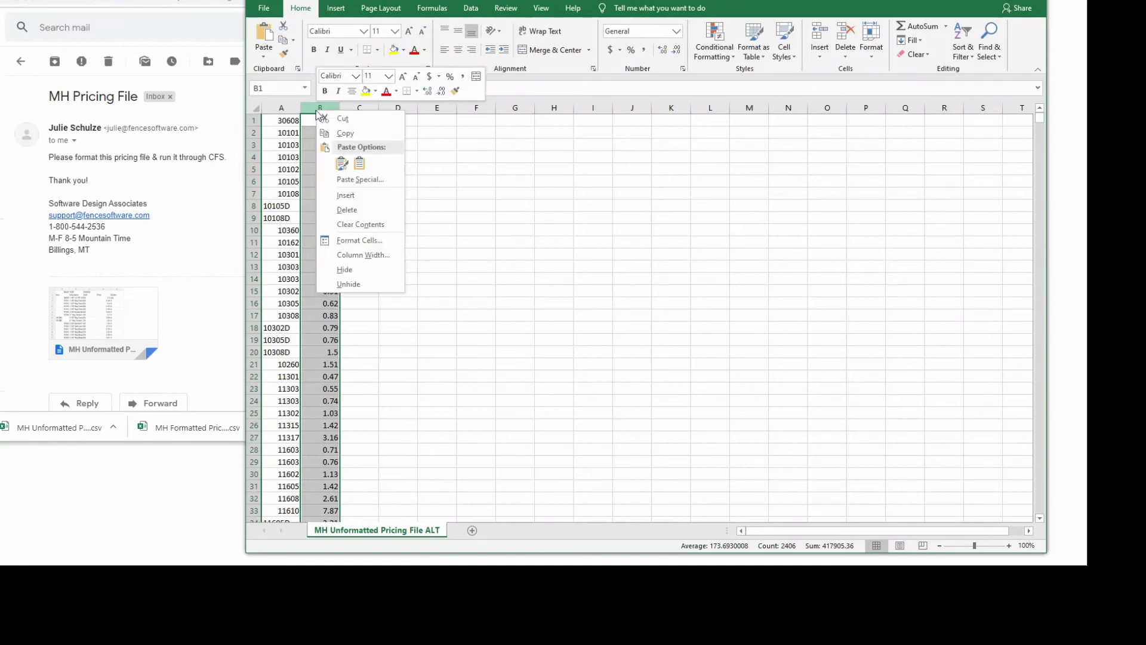
{"action": "left_click", "coordinate": [352, 240]}
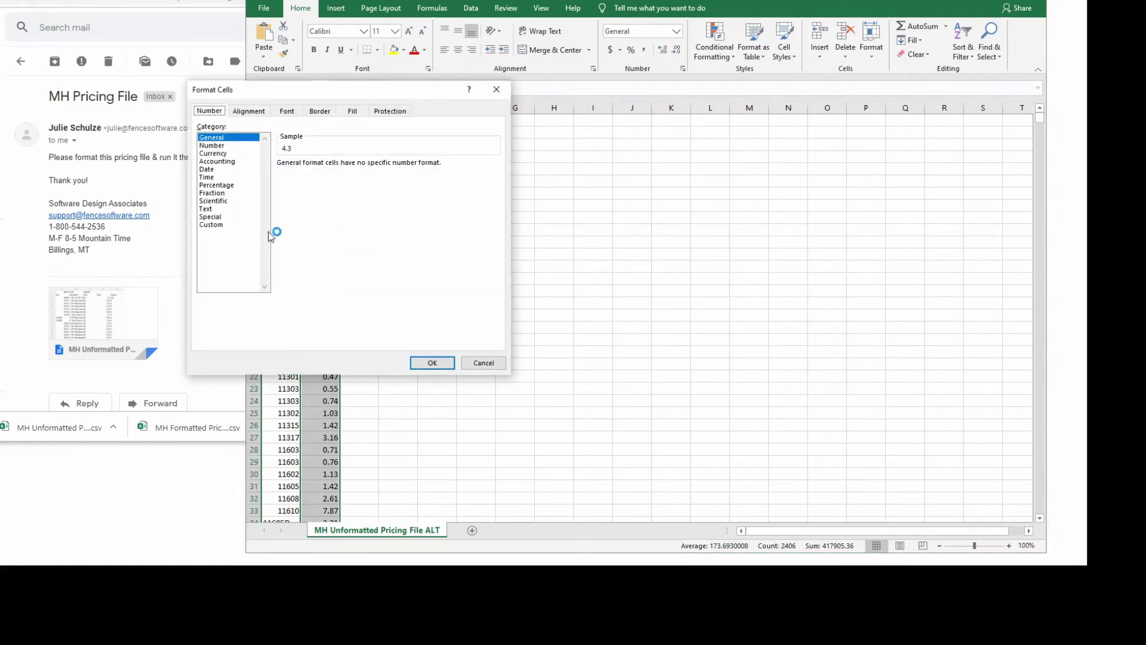
{"action": "left_click", "coordinate": [216, 146]}
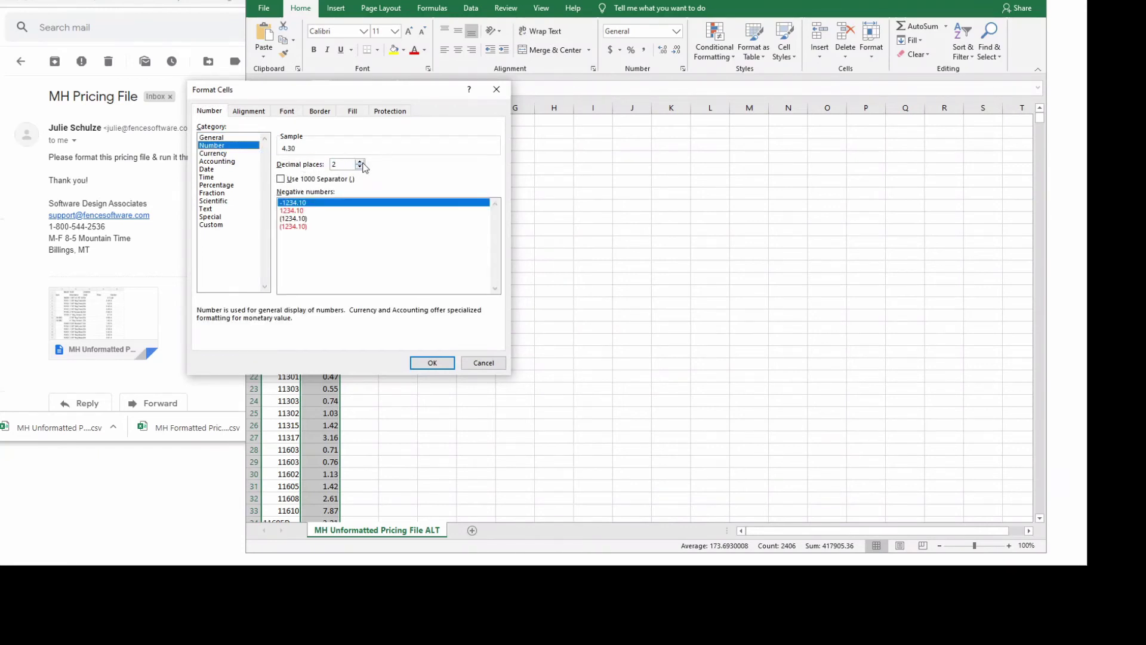
{"action": "left_click", "coordinate": [360, 162]}
{"action": "left_click", "coordinate": [360, 161]}
{"action": "left_click", "coordinate": [431, 360]}
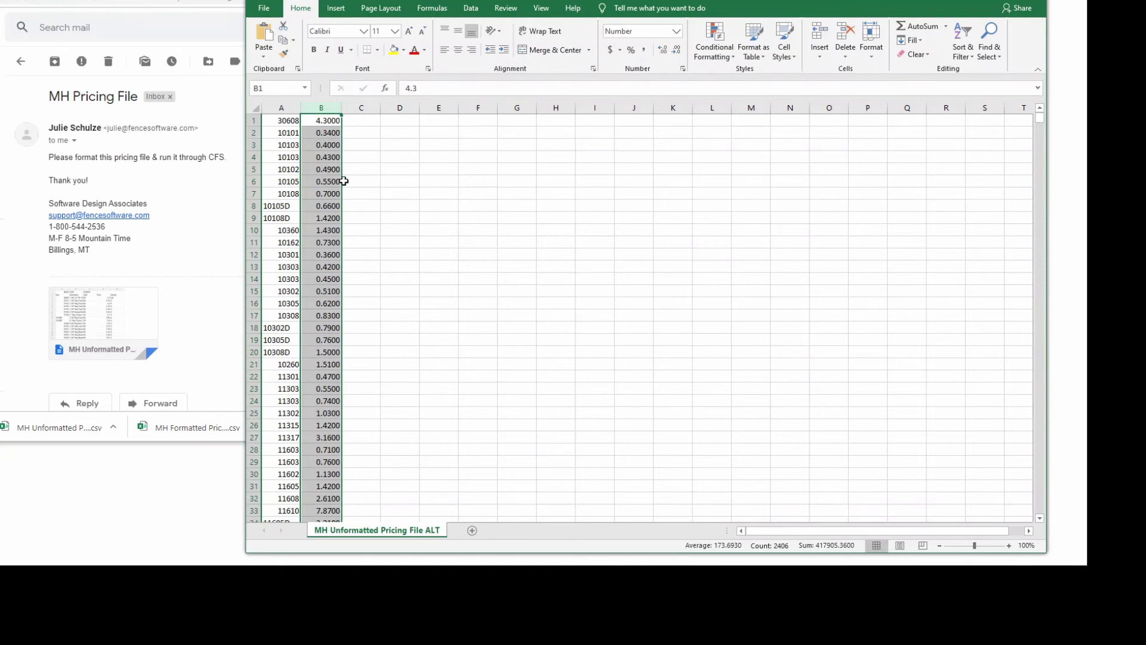
Step: Apply the custom number format 000000 to column A so part numbers show six digits
{"action": "left_click", "coordinate": [277, 106]}
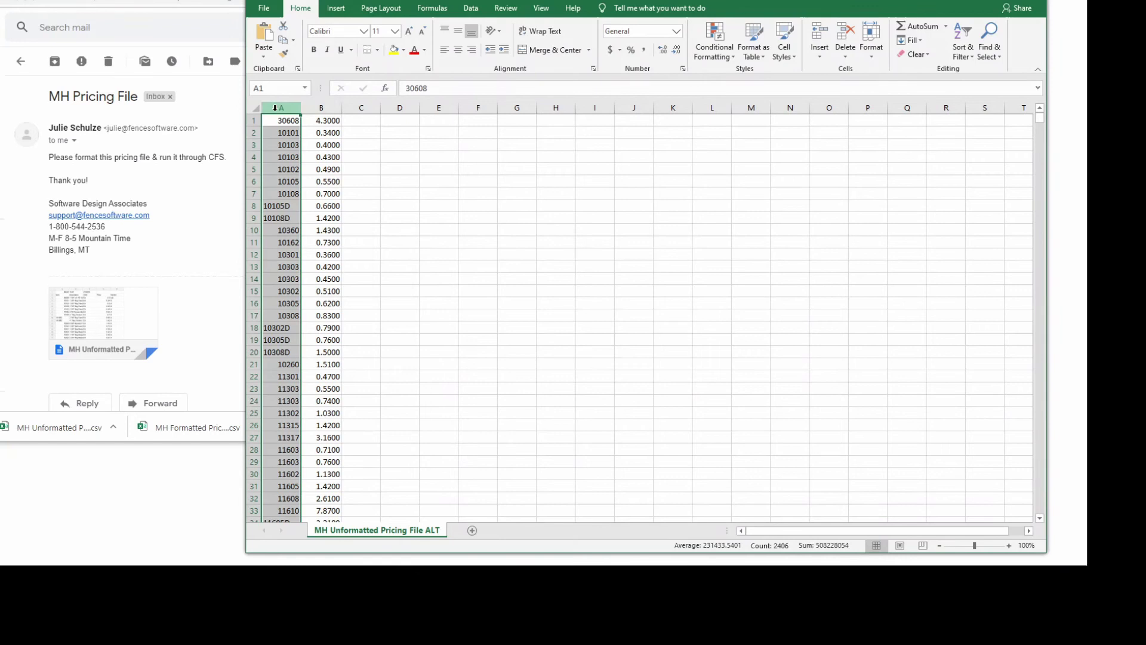
{"action": "right_click", "coordinate": [275, 108]}
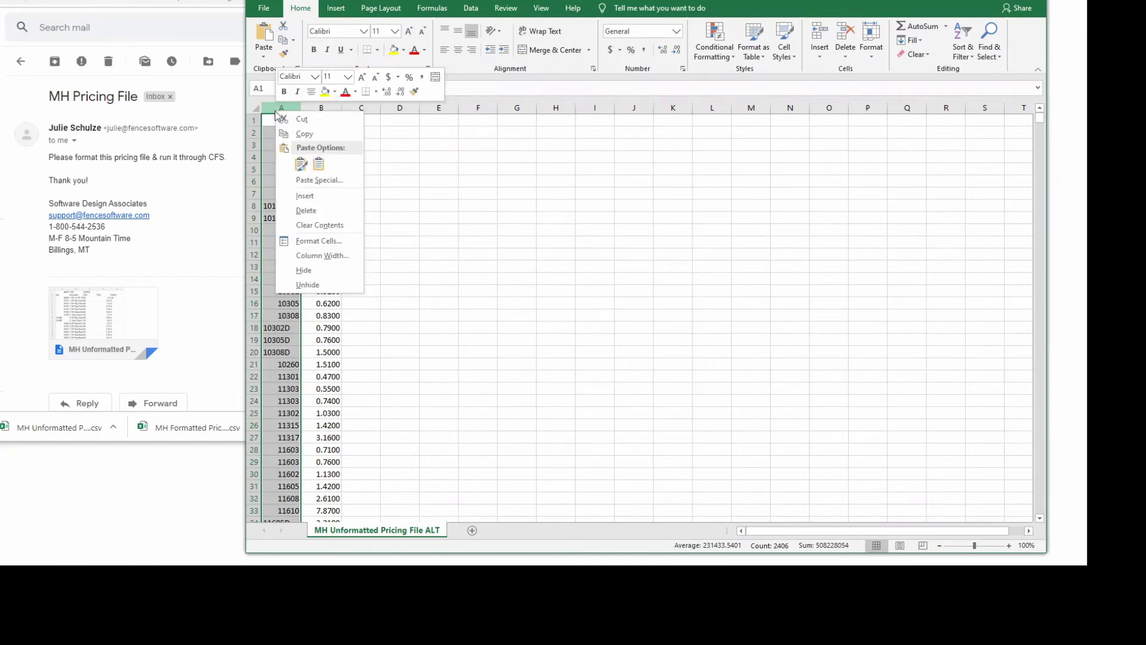
{"action": "left_click", "coordinate": [311, 241]}
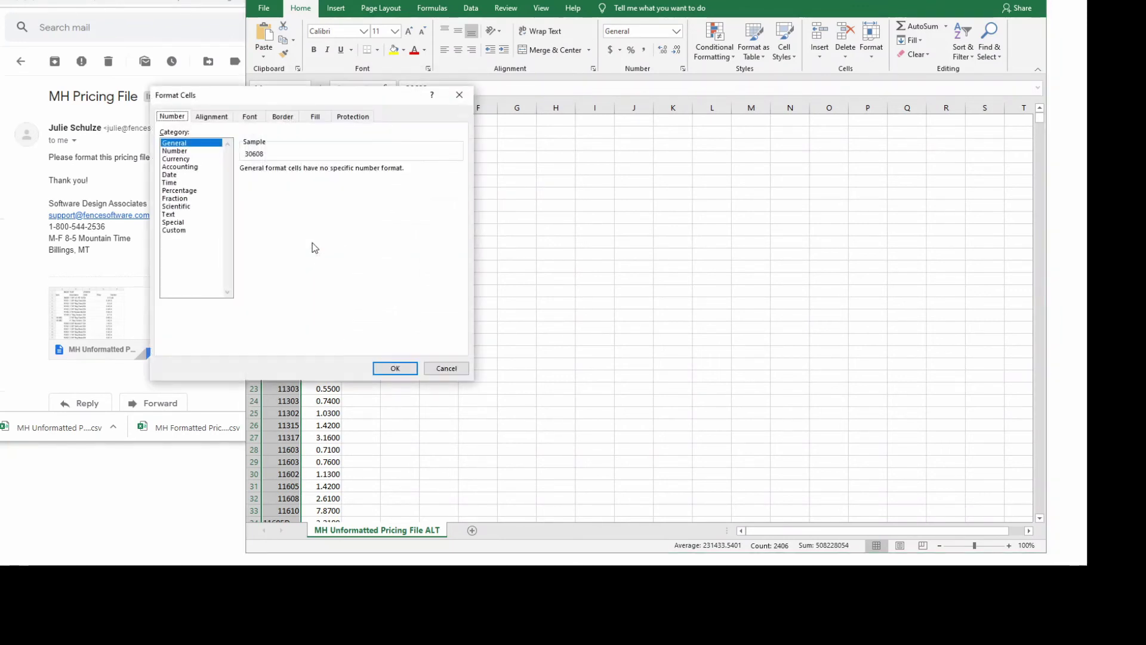
{"action": "left_click", "coordinate": [177, 231]}
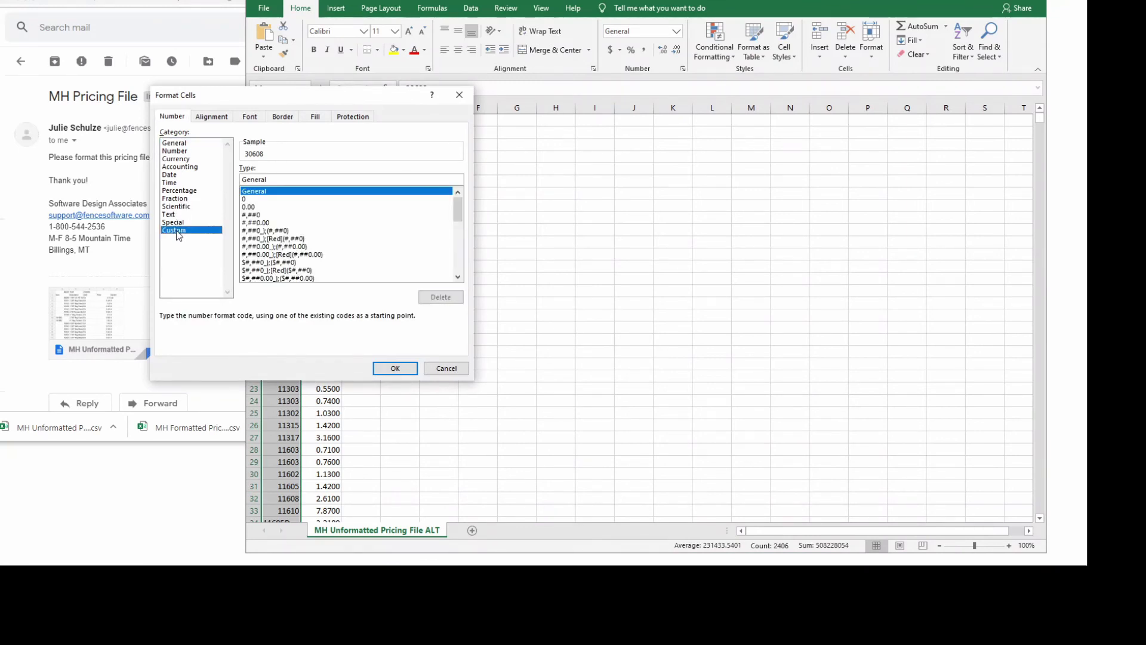
{"action": "left_click", "coordinate": [275, 179]}
{"action": "double_click", "coordinate": [275, 180]}
{"action": "type", "text": "00000"}
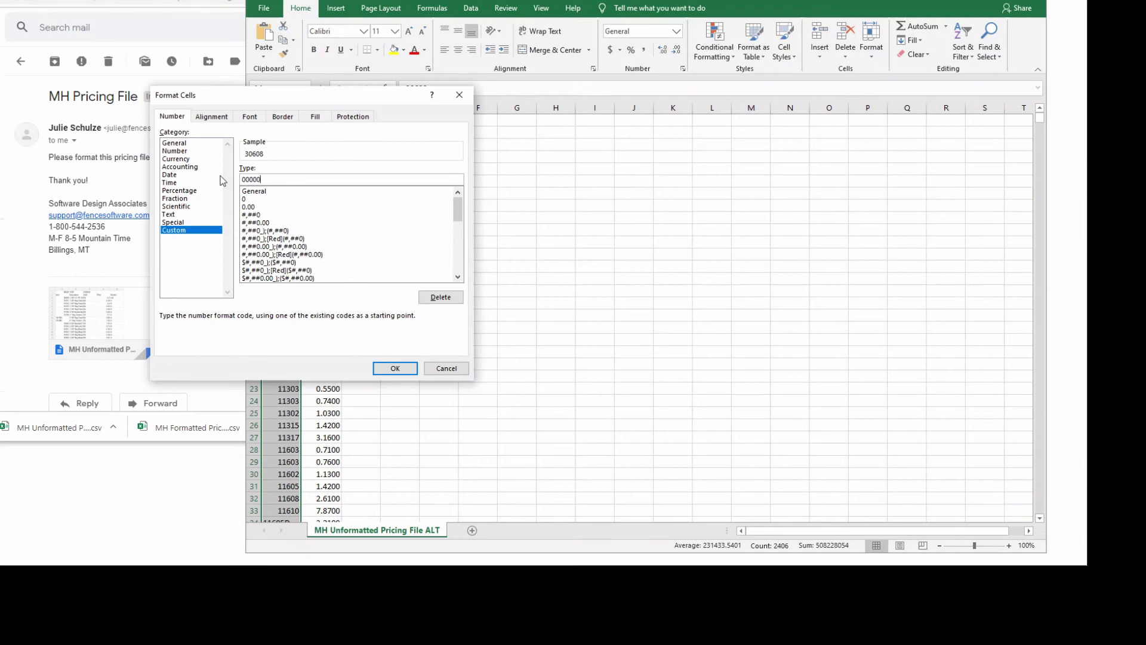
{"action": "type", "text": "0"}
{"action": "left_click", "coordinate": [382, 368]}
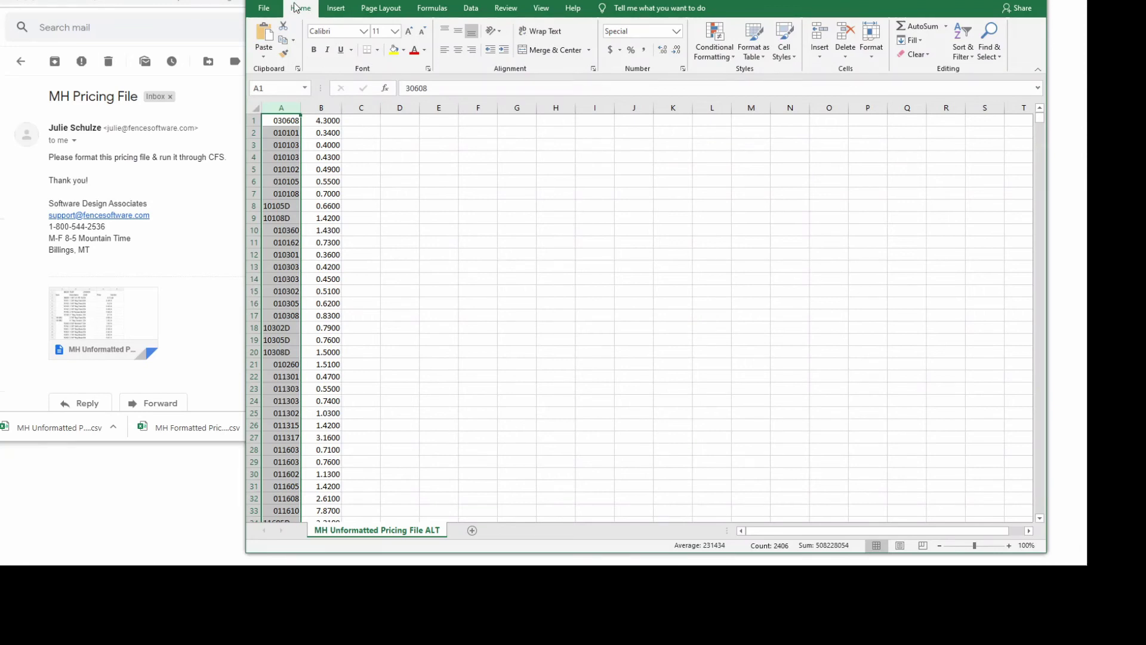
Step: Begin saving a copy to the Desktop with the CSV (Comma delimited) type
{"action": "left_click", "coordinate": [268, 9]}
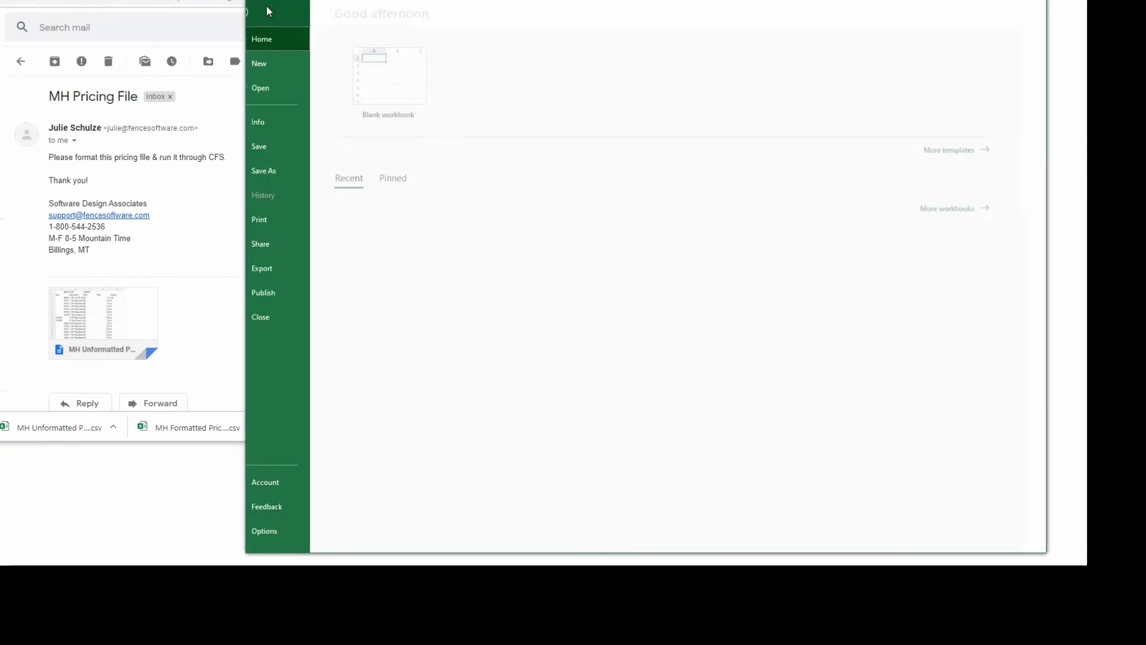
{"action": "left_click", "coordinate": [302, 170]}
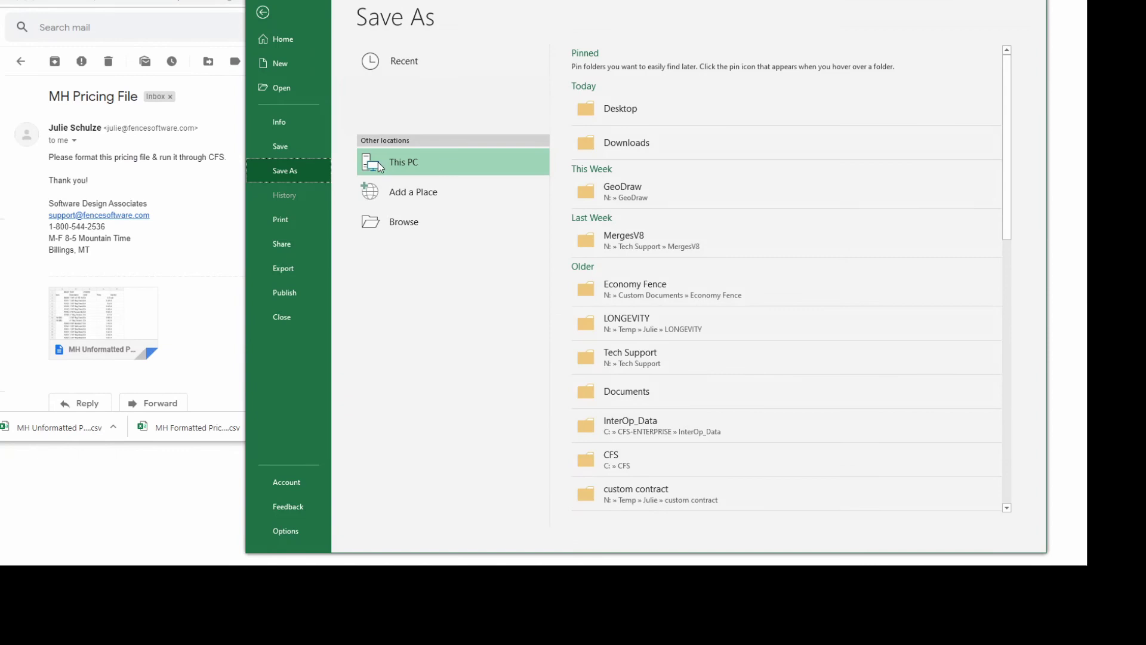
{"action": "left_click", "coordinate": [646, 112]}
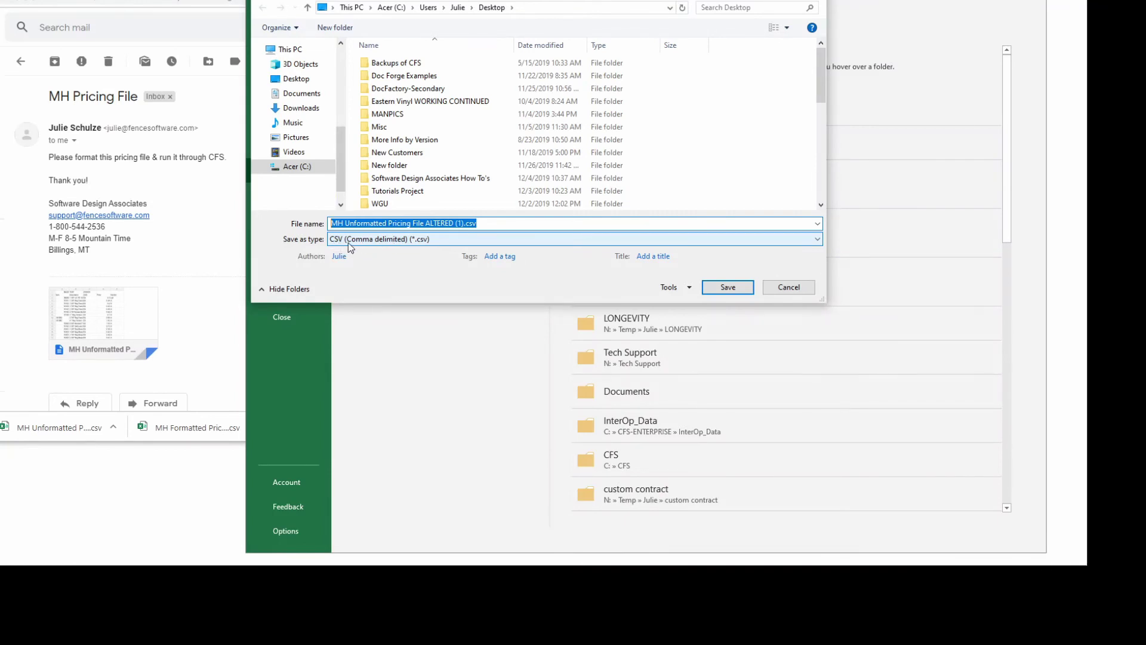
{"action": "left_click", "coordinate": [412, 241]}
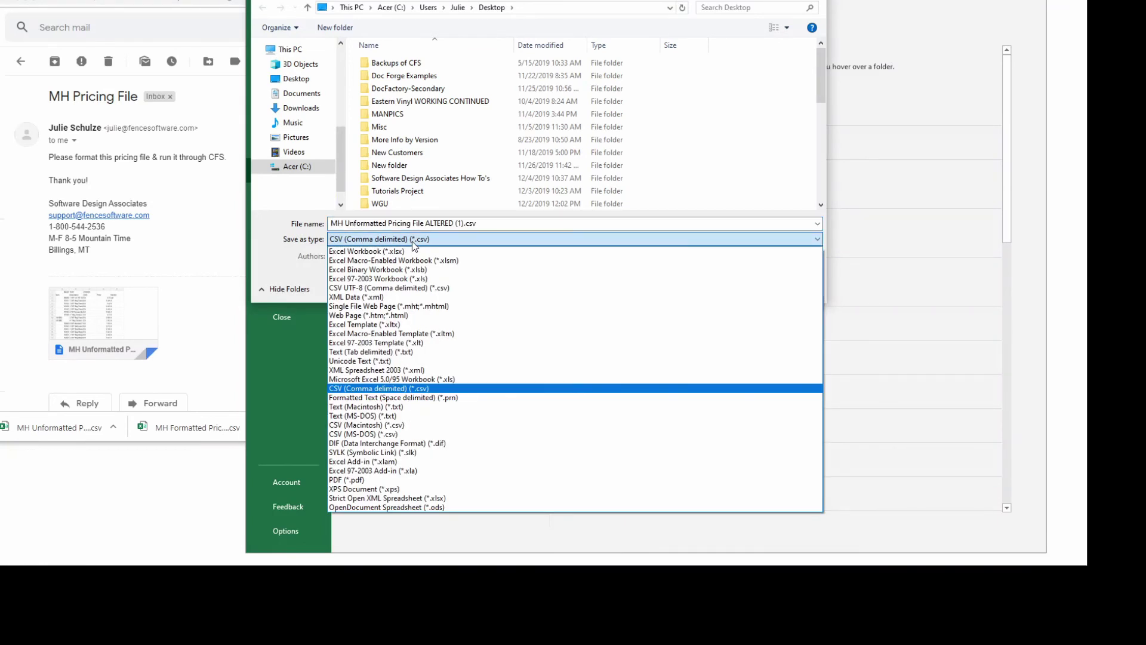
{"action": "left_click", "coordinate": [412, 241]}
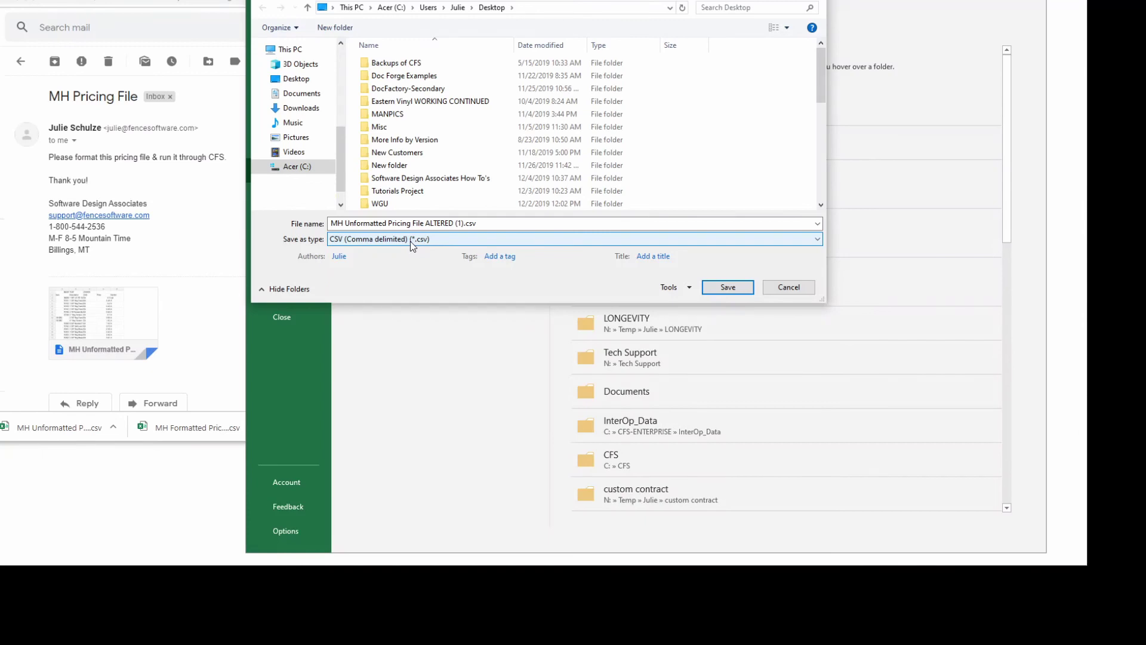
Step: Rename the file to Master Halco Pricing File.csv and save it
{"action": "left_click", "coordinate": [462, 222]}
{"action": "key", "text": "ctrl+a"}
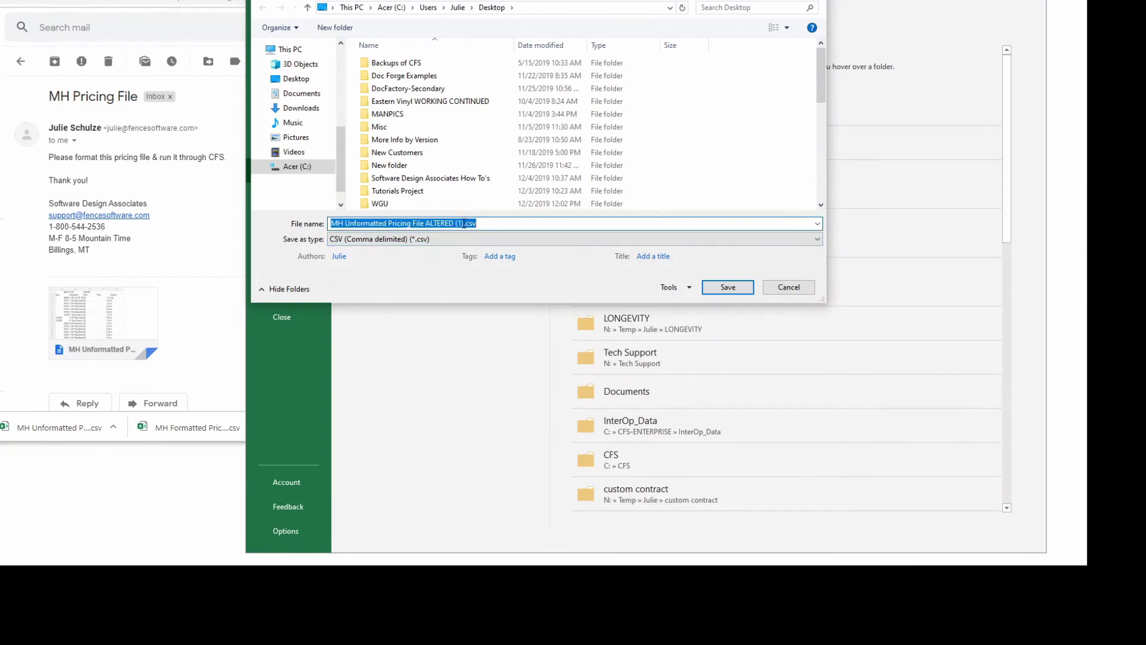
{"action": "left_click_drag", "start_coordinate": [463, 223], "coordinate": [308, 224]}
{"action": "key", "text": "BackSpace"}
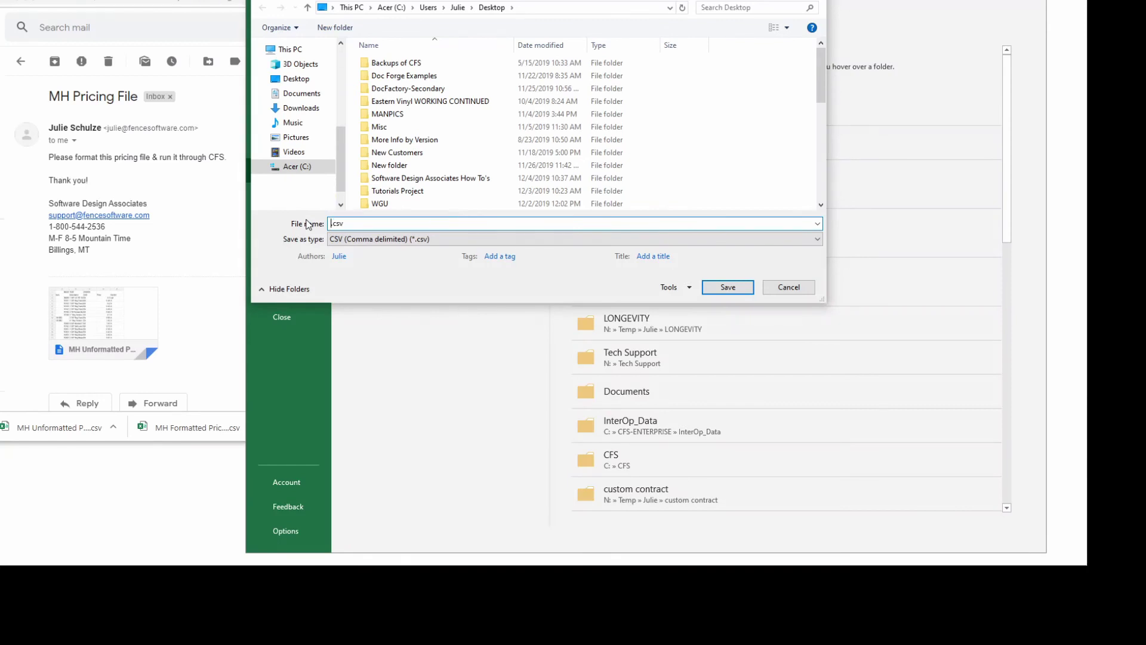
{"action": "type", "text": "Master Halco Pricing File"}
{"action": "left_click", "coordinate": [725, 287]}
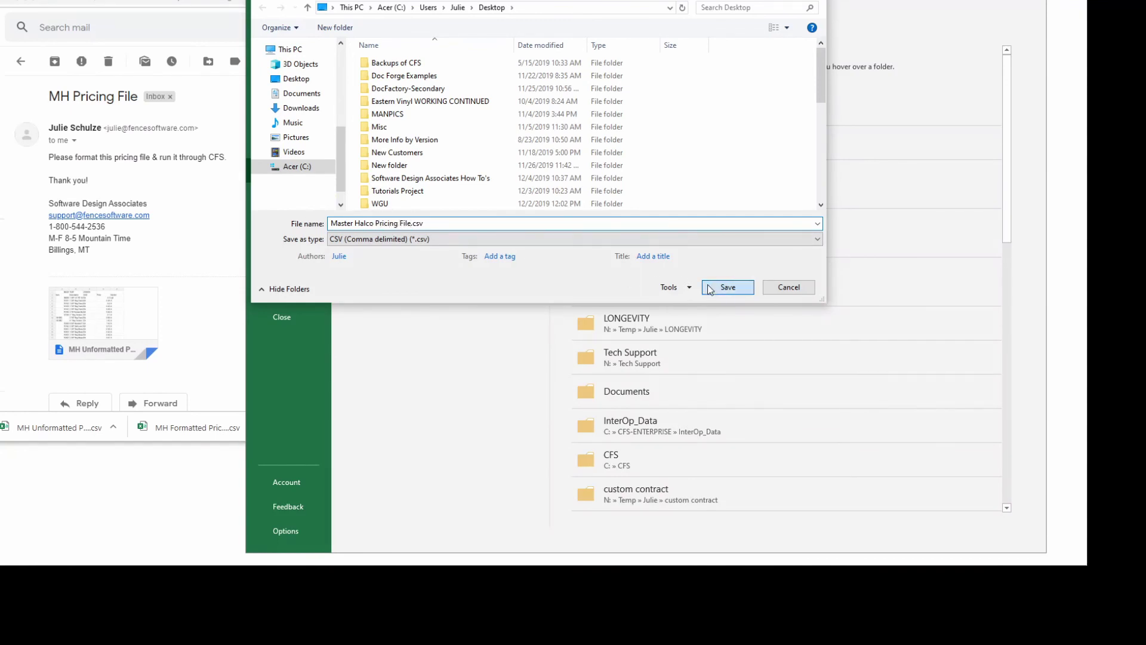